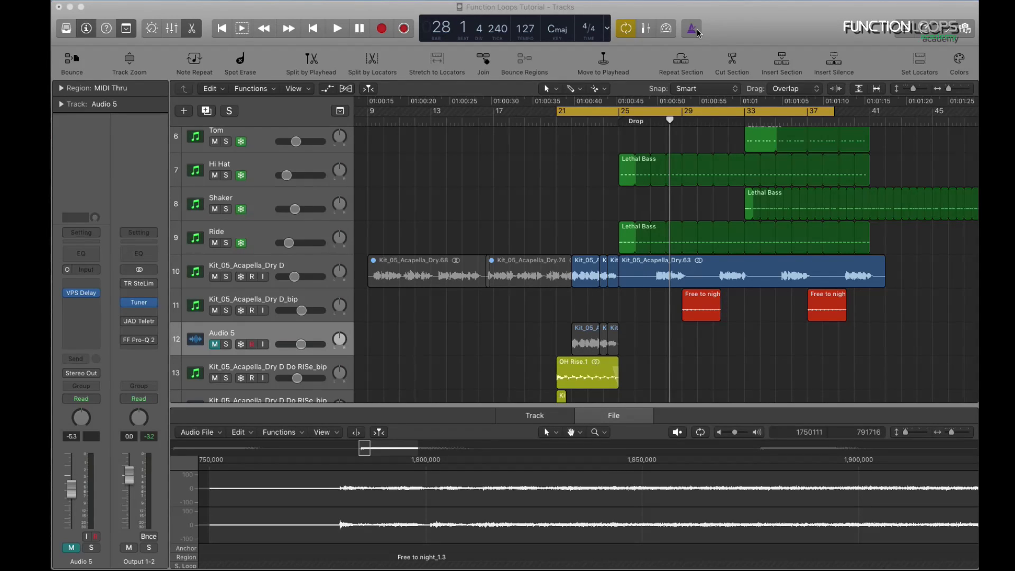
# Play the full arrangement around the drop at bar 25 to hear the vocal in the mix.
pyautogui.click(741, 34)
pyautogui.press('space')
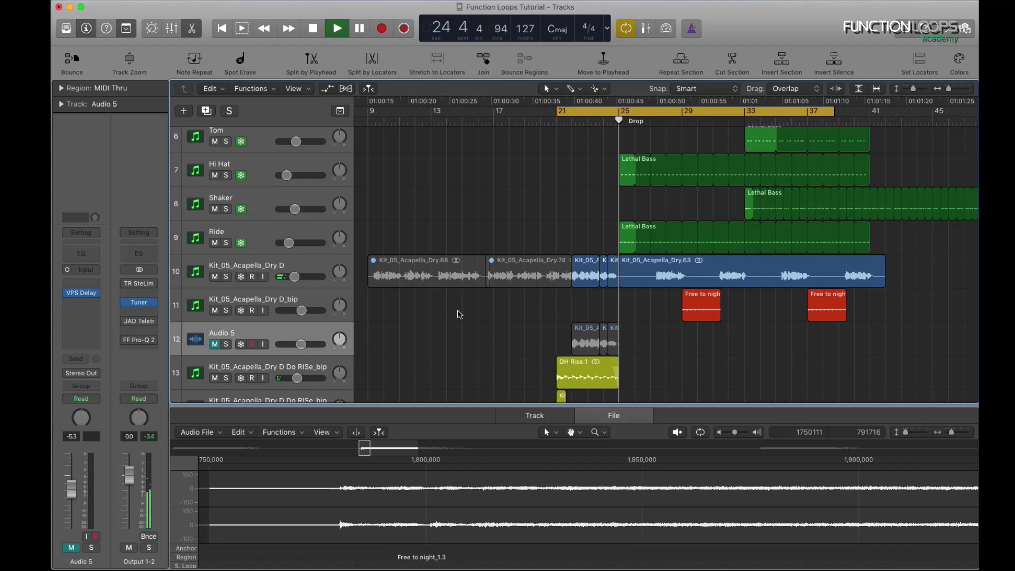
pyautogui.press('space')
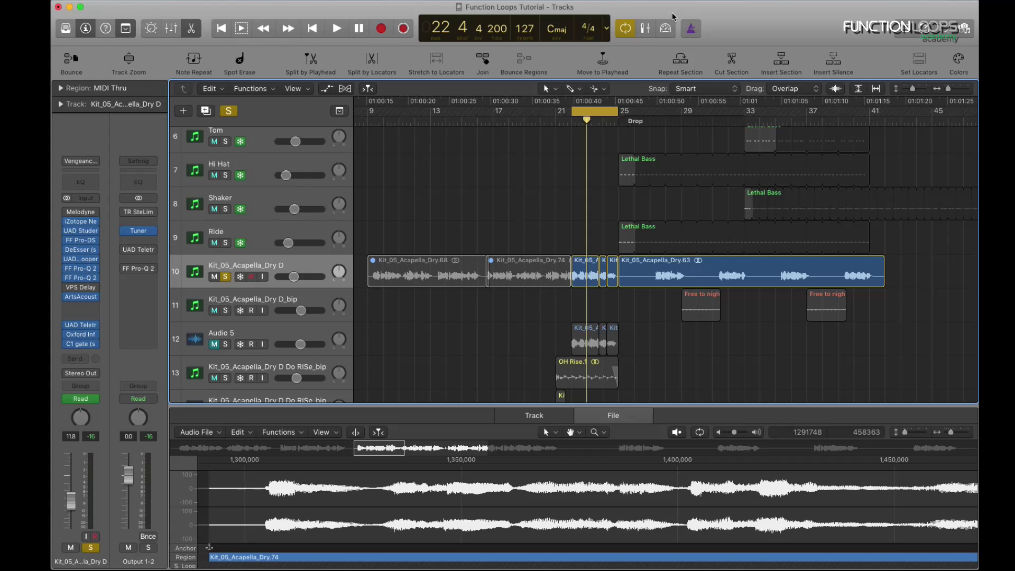
# Play the soloed Kit_05_Acapella_Dry D track and bypass its insert effects from iZotope Nectar down to the C1 gate.
pyautogui.press('space')
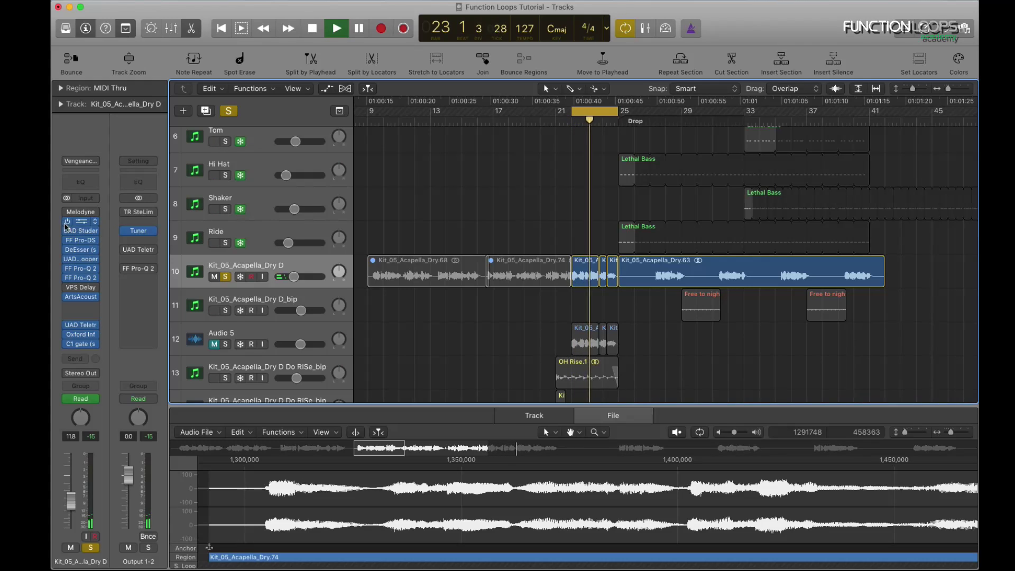
pyautogui.moveTo(66, 224)
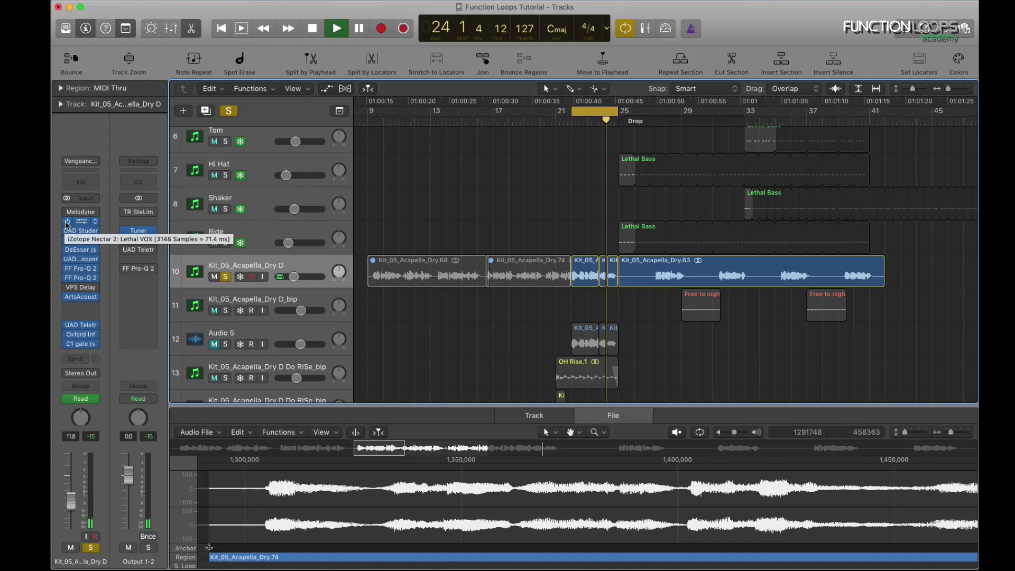
pyautogui.moveTo(66, 223); pyautogui.dragTo(66, 343)
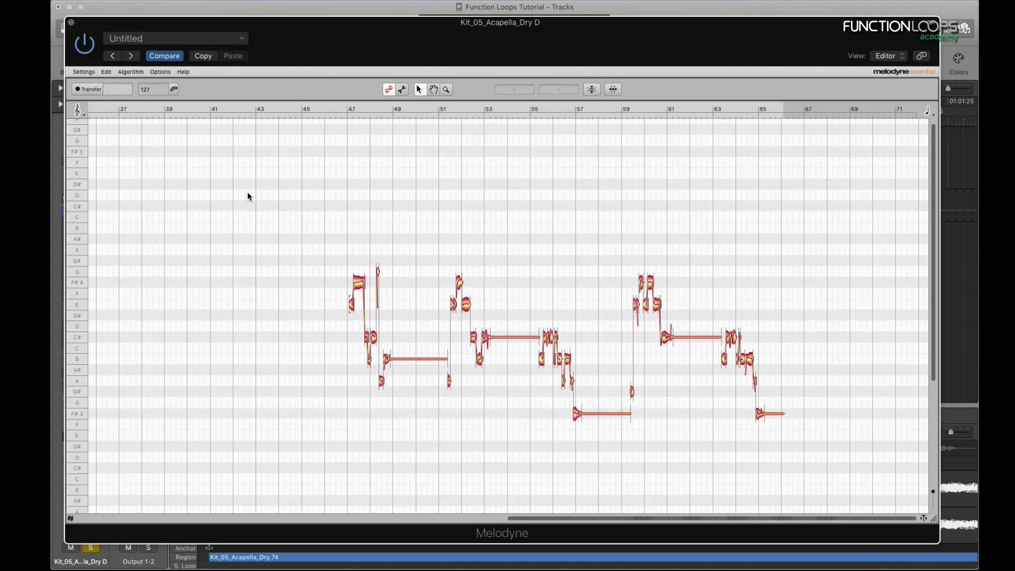
# Select all vocal notes in Melodyne and quantize their timing to the Auto groove reference at 100 % intensity.
pyautogui.moveTo(247, 195); pyautogui.dragTo(817, 447)
pyautogui.click(611, 90)
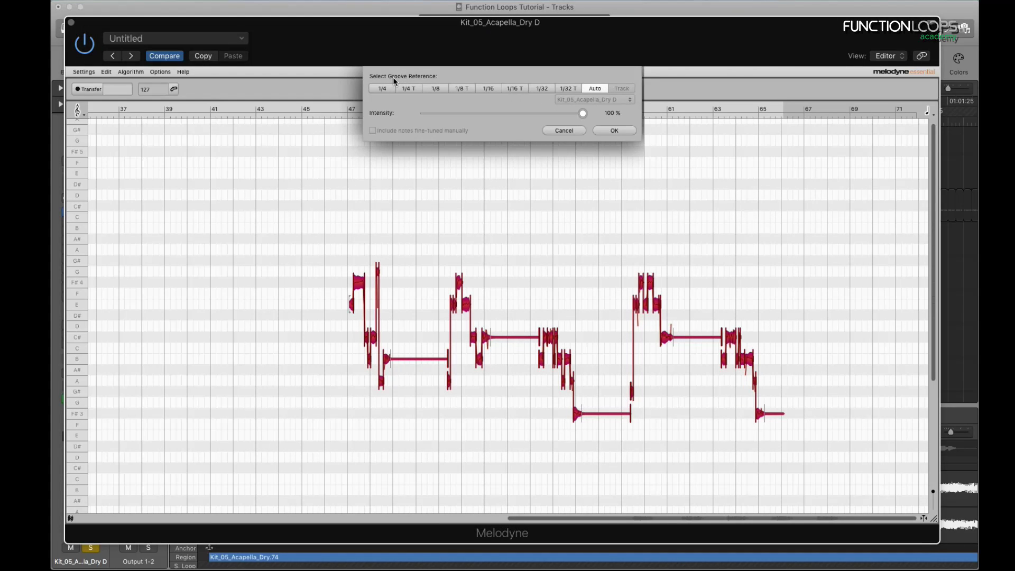
pyautogui.moveTo(583, 114); pyautogui.dragTo(639, 139)
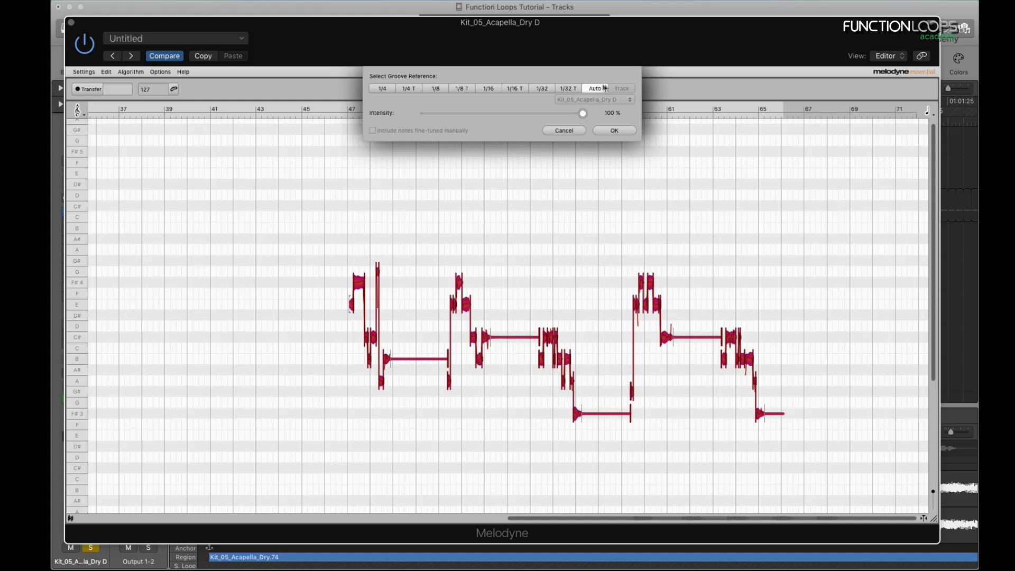
pyautogui.click(614, 131)
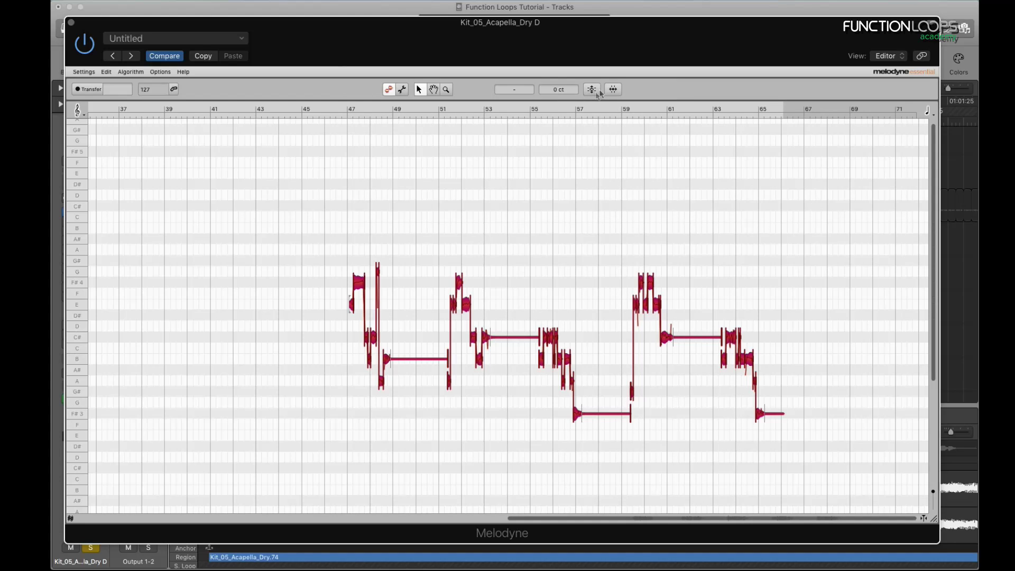
# Correct the pitch of the selected notes, adjusting Pitch Drift and keeping Pitch Center at 100 %, and close Melodyne.
pyautogui.click(595, 90)
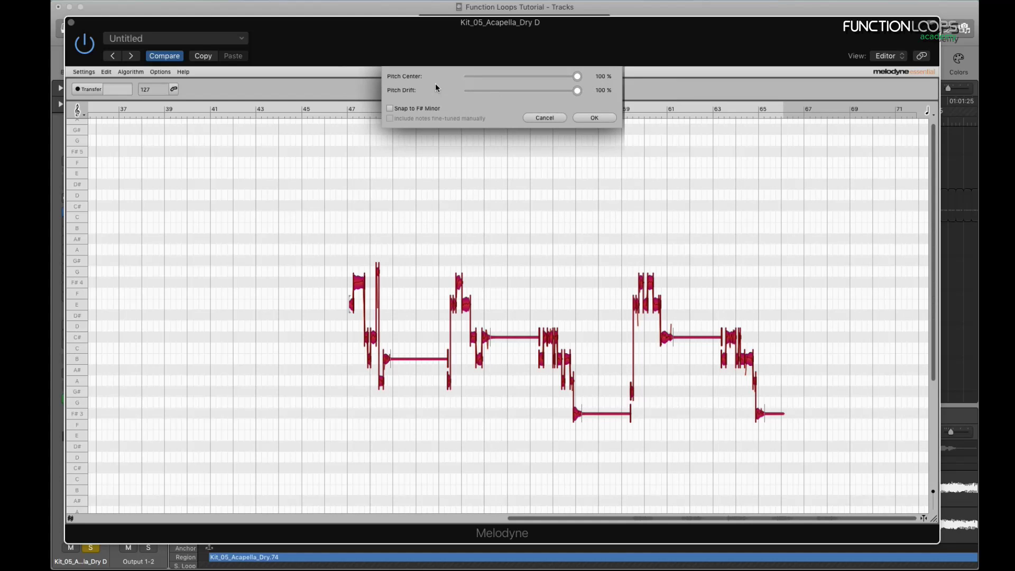
pyautogui.moveTo(577, 90); pyautogui.dragTo(493, 96)
pyautogui.moveTo(577, 76)
pyautogui.mouseDown()
pyautogui.moveTo(498, 79)
pyautogui.moveTo(582, 78)
pyautogui.mouseUp()
pyautogui.click(601, 119)
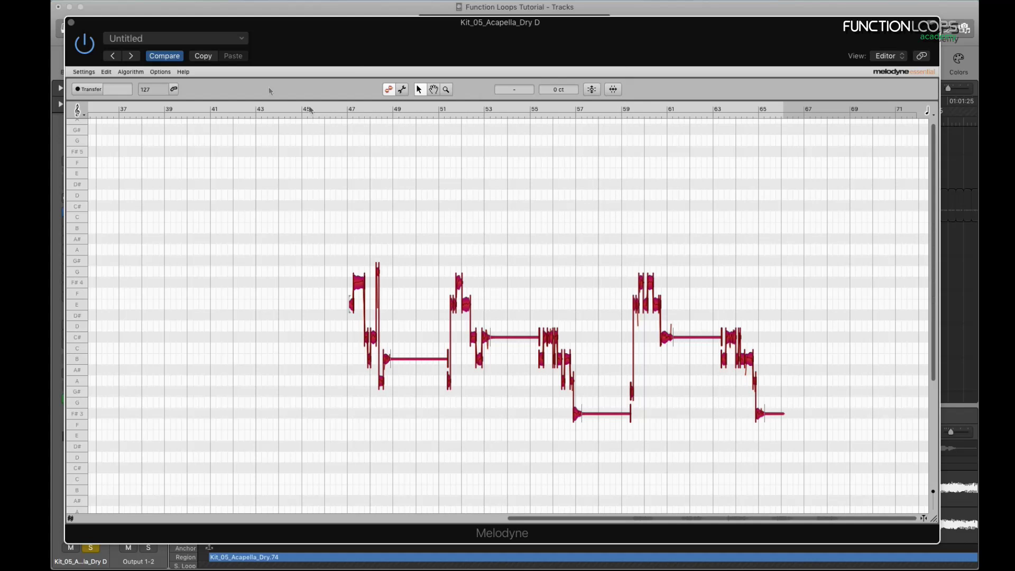
pyautogui.click(72, 23)
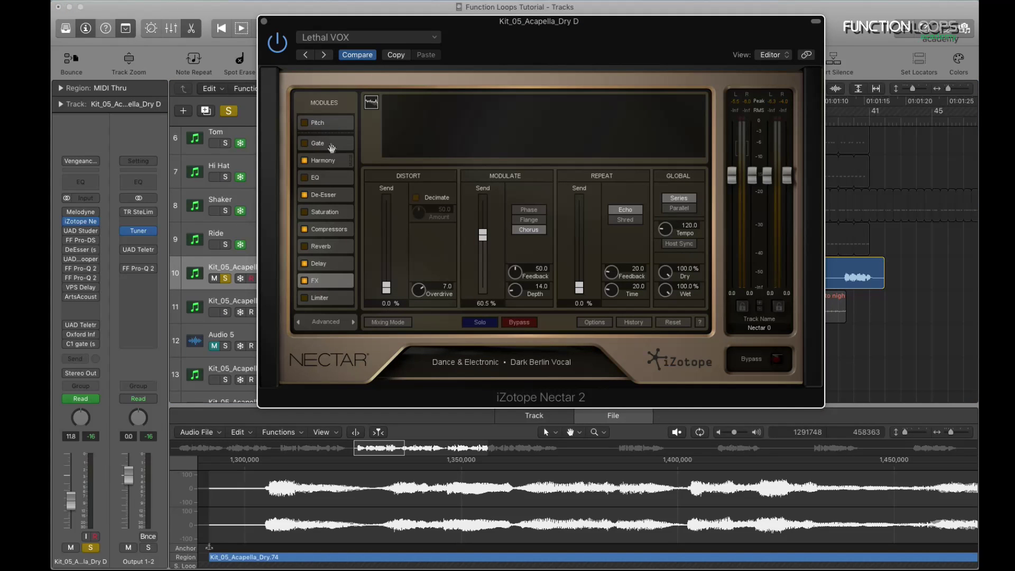
# Show Nectar 2's Harmony module and compare the playing vocal with the whole plug-in bypassed and active.
pyautogui.click(332, 160)
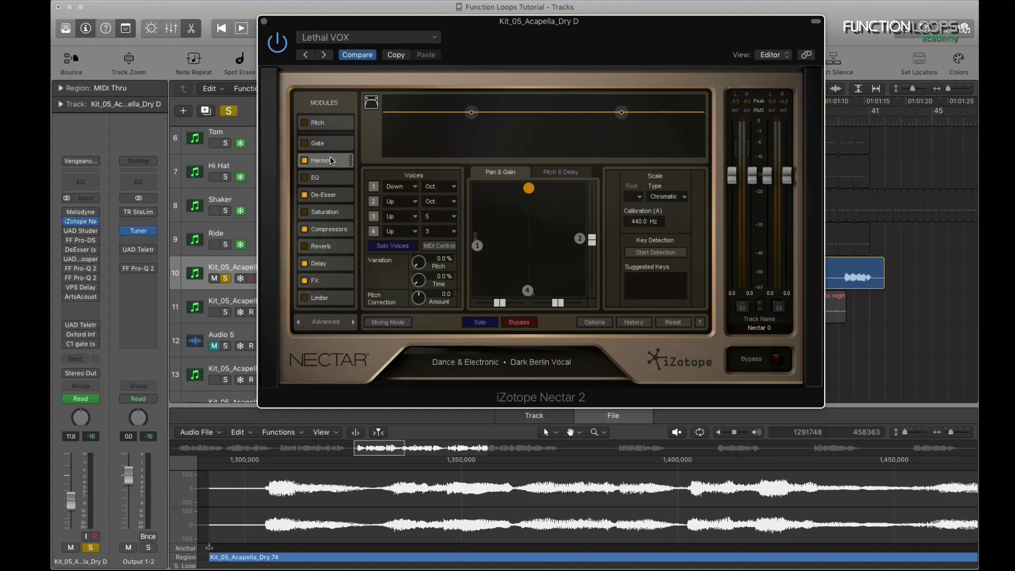
pyautogui.press('space')
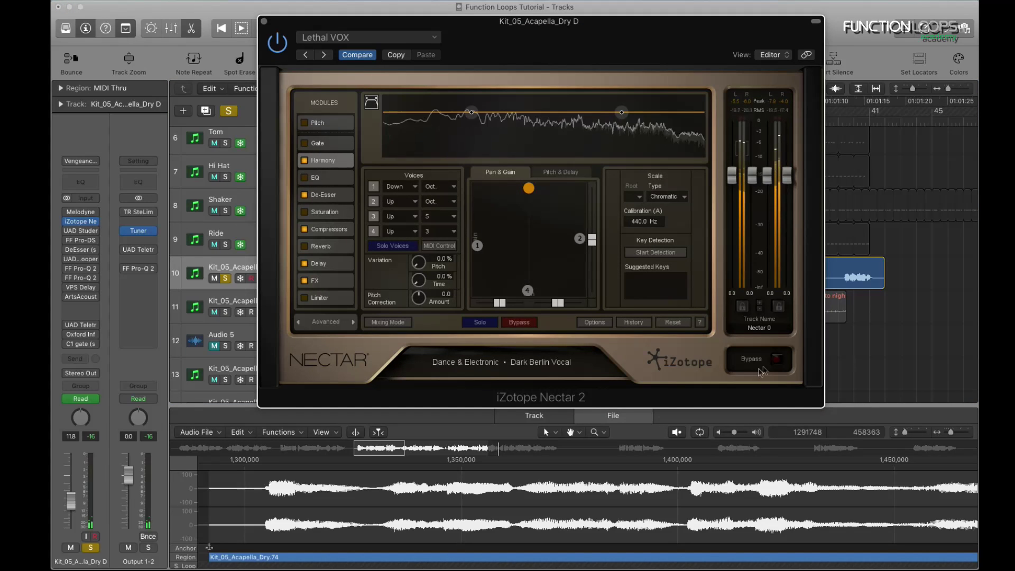
pyautogui.click(778, 359)
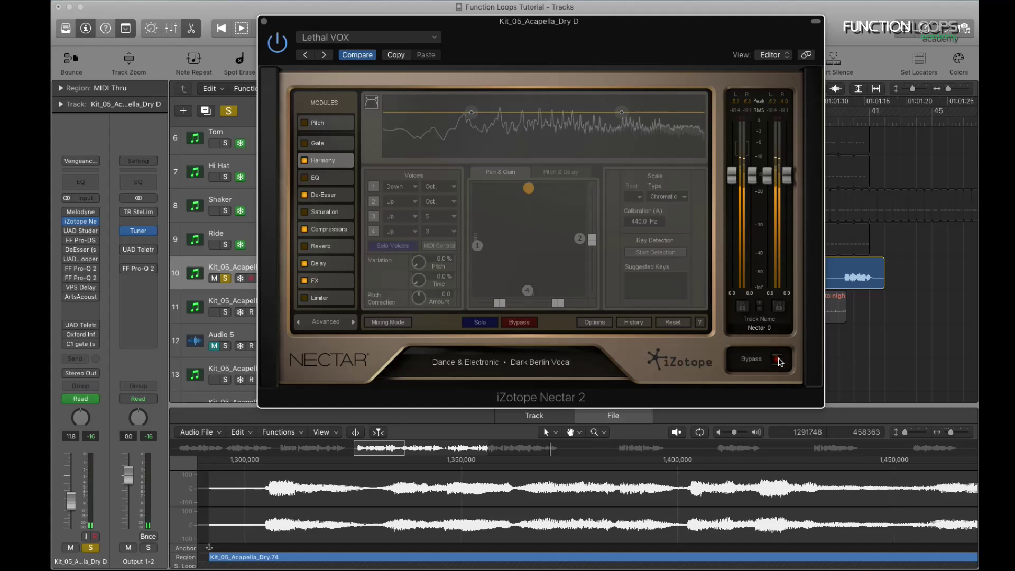
pyautogui.click(779, 360)
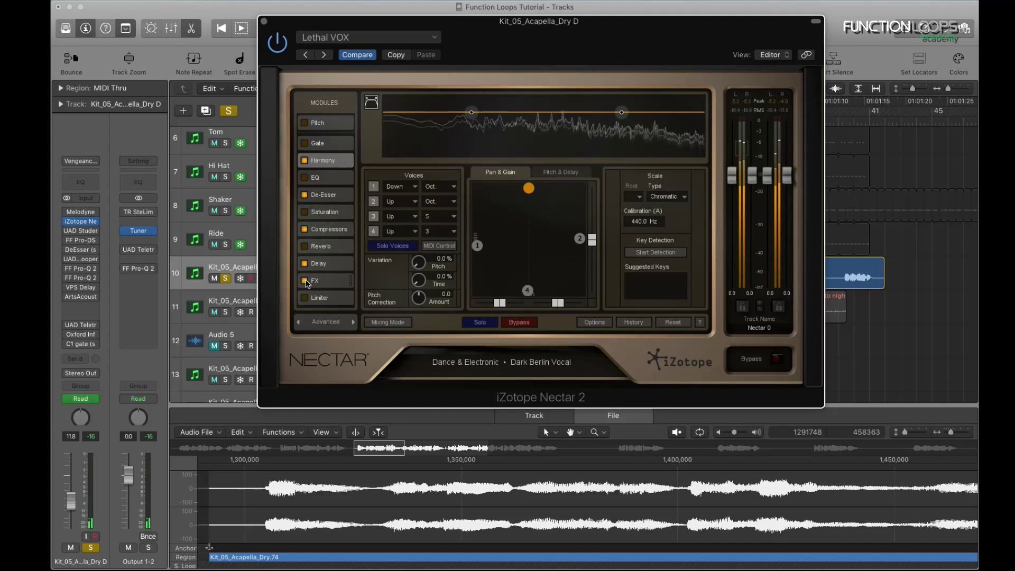
# Turn off every Nectar module except Harmony and compare the playing vocal with Harmony off and on.
pyautogui.click(304, 280)
pyautogui.click(305, 263)
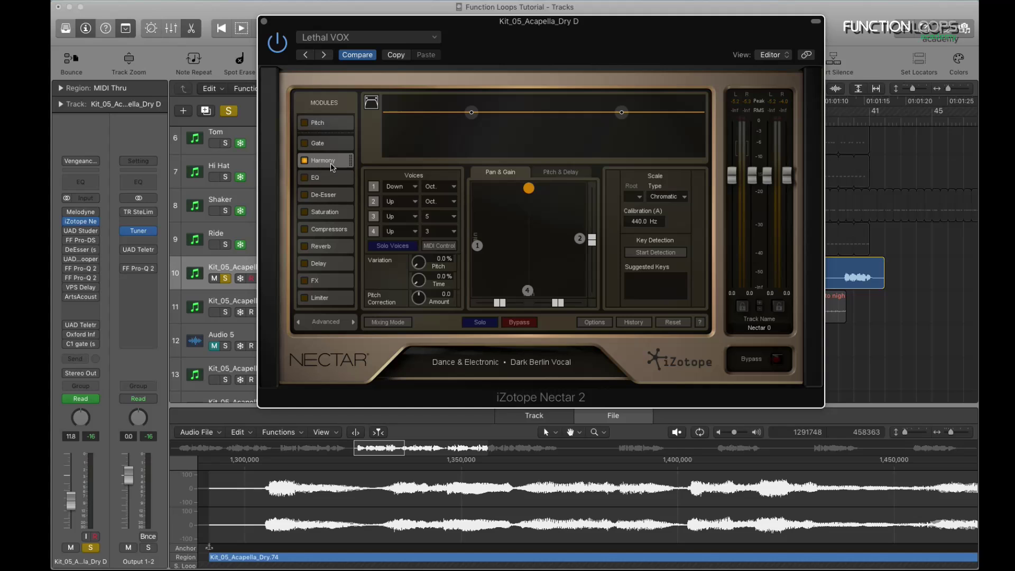
pyautogui.press('space')
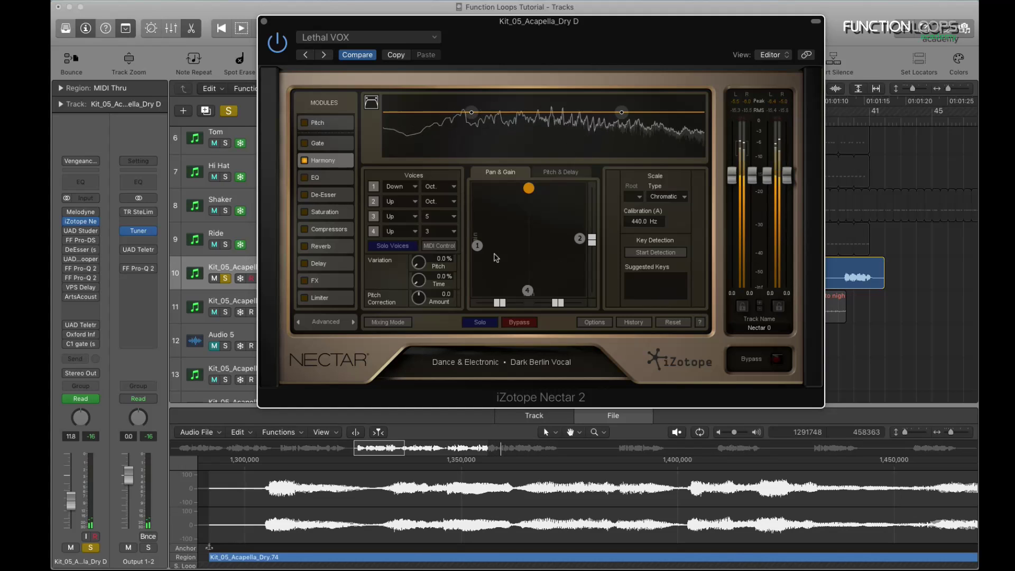
pyautogui.click(305, 161)
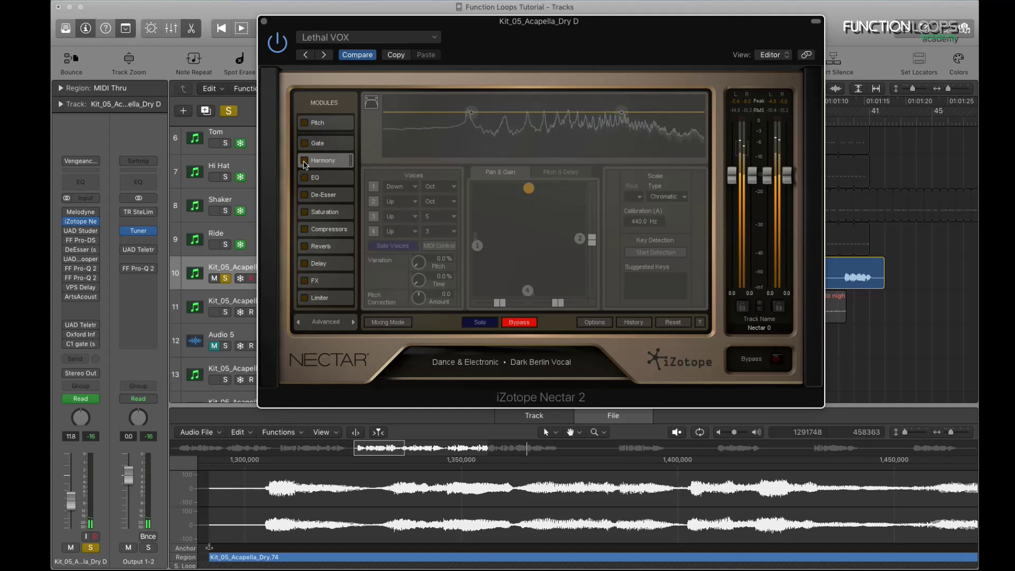
pyautogui.click(305, 160)
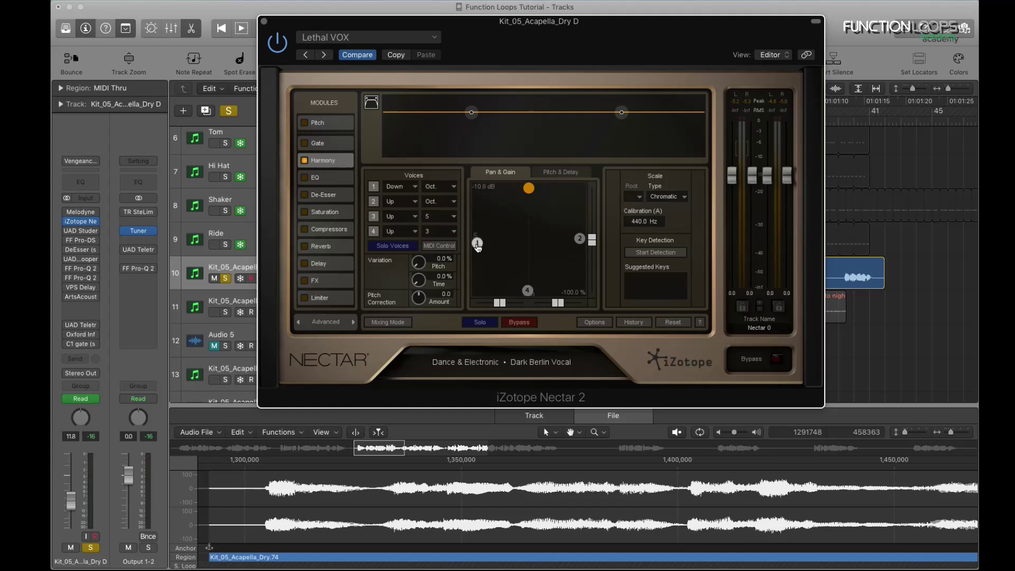
# Audition harmony voice 1 at higher gain, then settle it at -10.2 dB with pan at -100 %.
pyautogui.press('space')
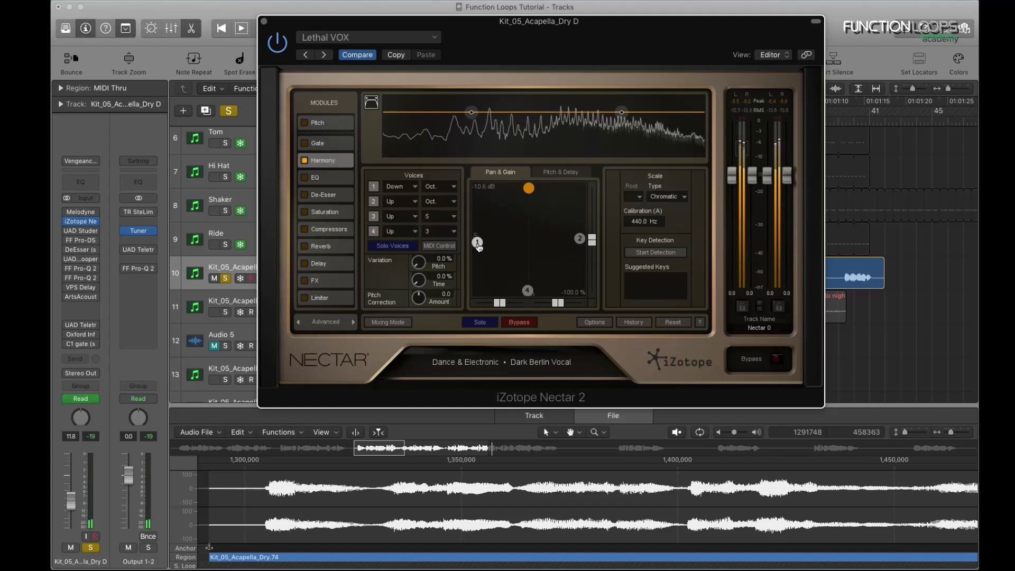
pyautogui.moveTo(481, 248); pyautogui.dragTo(475, 193)
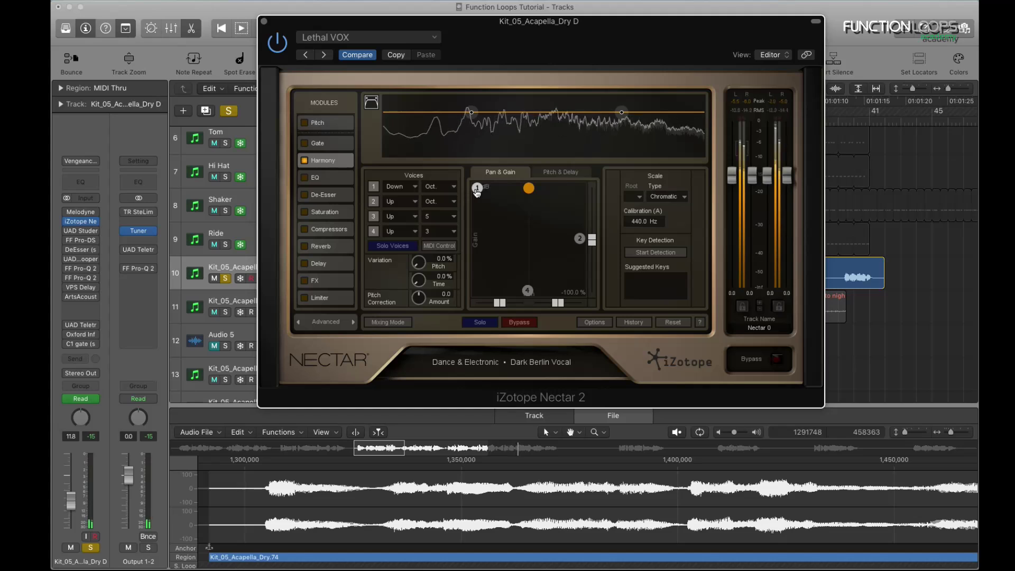
pyautogui.moveTo(579, 238)
pyautogui.mouseDown()
pyautogui.moveTo(580, 188)
pyautogui.moveTo(580, 239)
pyautogui.mouseUp()
pyautogui.moveTo(478, 188); pyautogui.dragTo(477, 241)
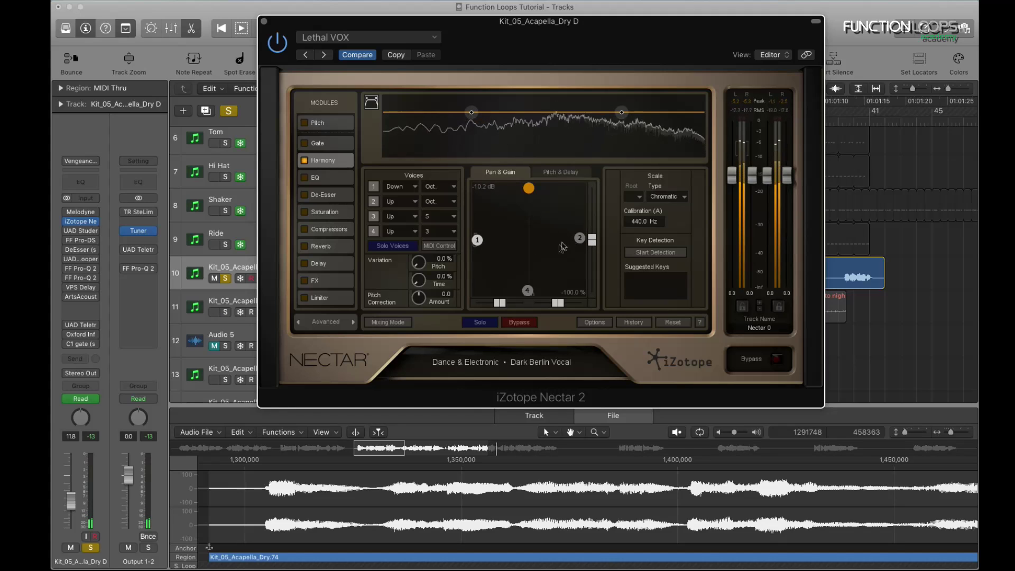
# Audition harmony voice 3 at higher gain, then settle it at -20.0 dB with pan at 0.5 %.
pyautogui.press('space')
pyautogui.moveTo(528, 294); pyautogui.dragTo(529, 259)
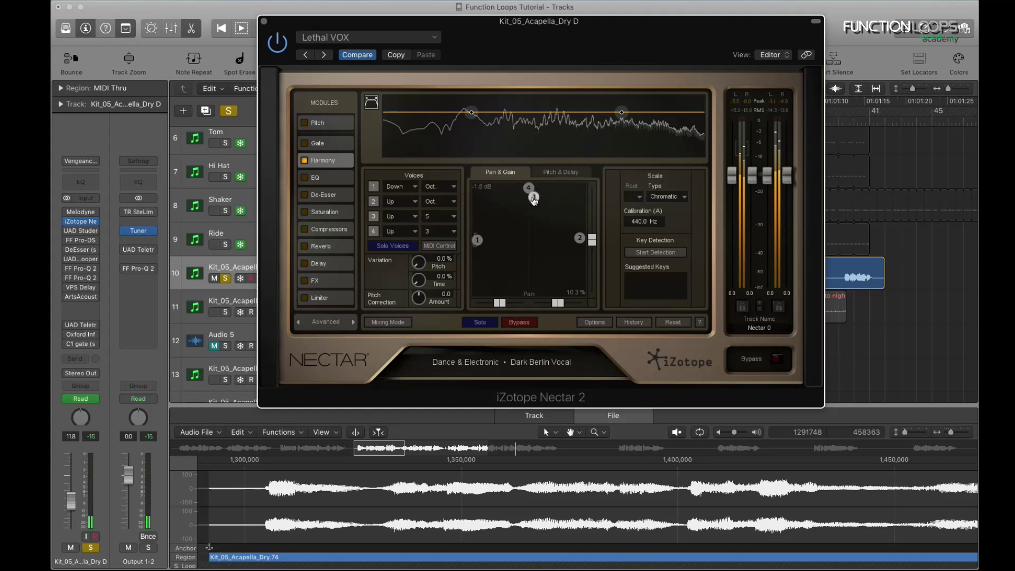
pyautogui.moveTo(533, 201); pyautogui.dragTo(529, 194)
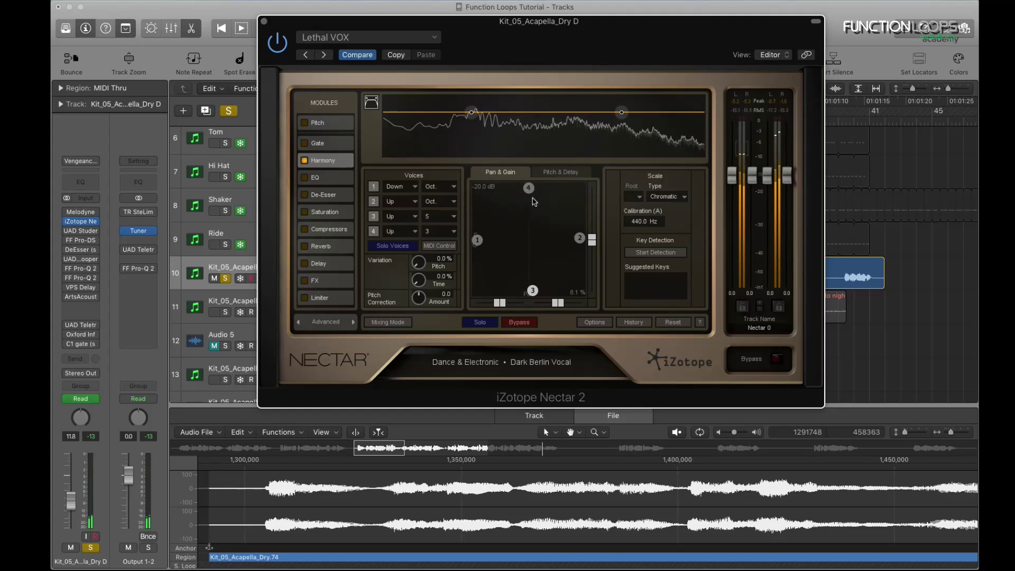
pyautogui.moveTo(530, 293); pyautogui.dragTo(536, 294)
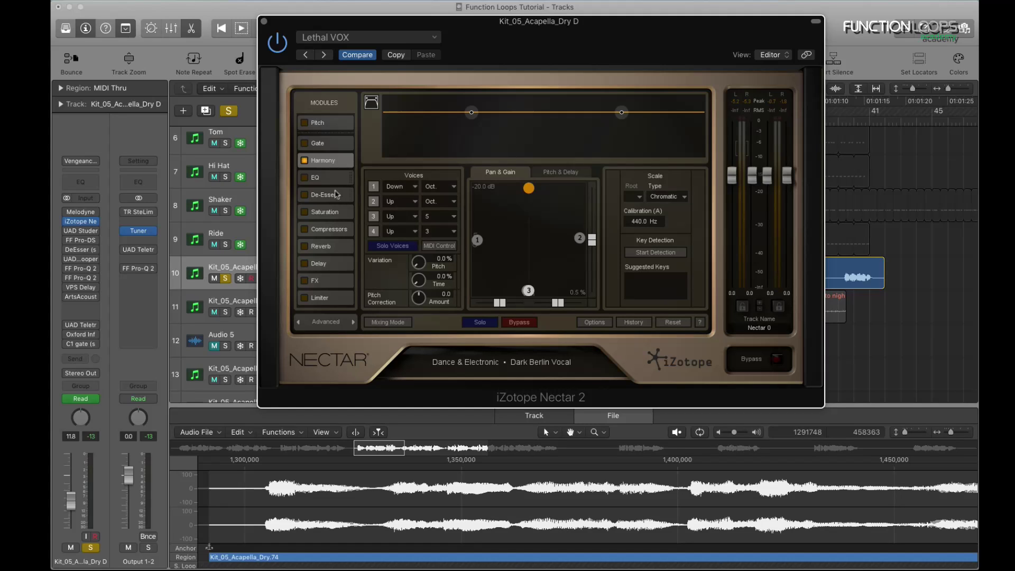
# Enable Nectar's De-Esser module and audition the isolated esses by switching Ess Only on and off during playback.
pyautogui.click(335, 194)
pyautogui.press('space')
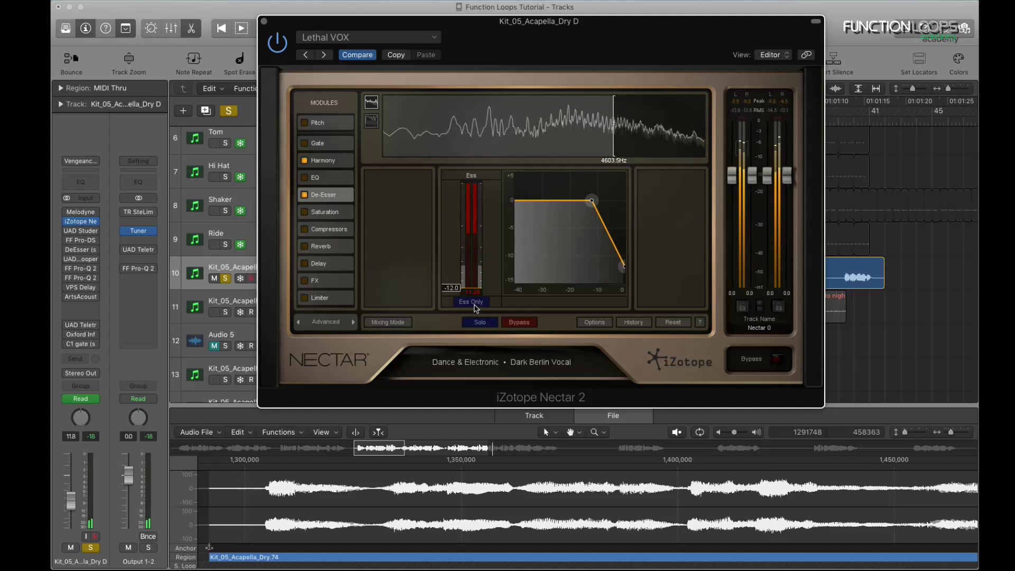
pyautogui.click(473, 302)
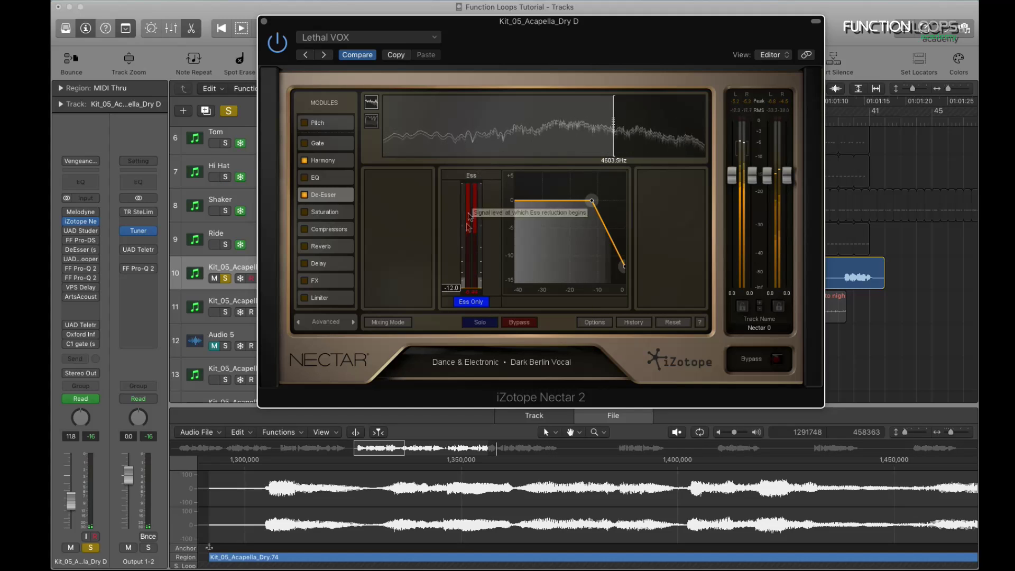
pyautogui.click(476, 303)
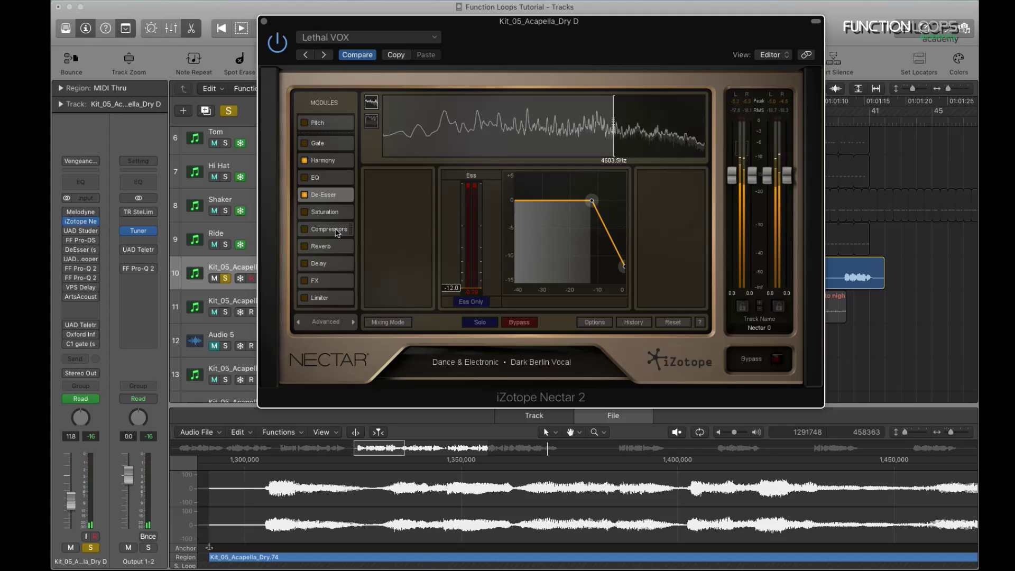
# Re-enable Nectar's Compressors, Delay and FX modules, and try the chorus Modulate send at 100 % before lowering it.
pyautogui.click(329, 231)
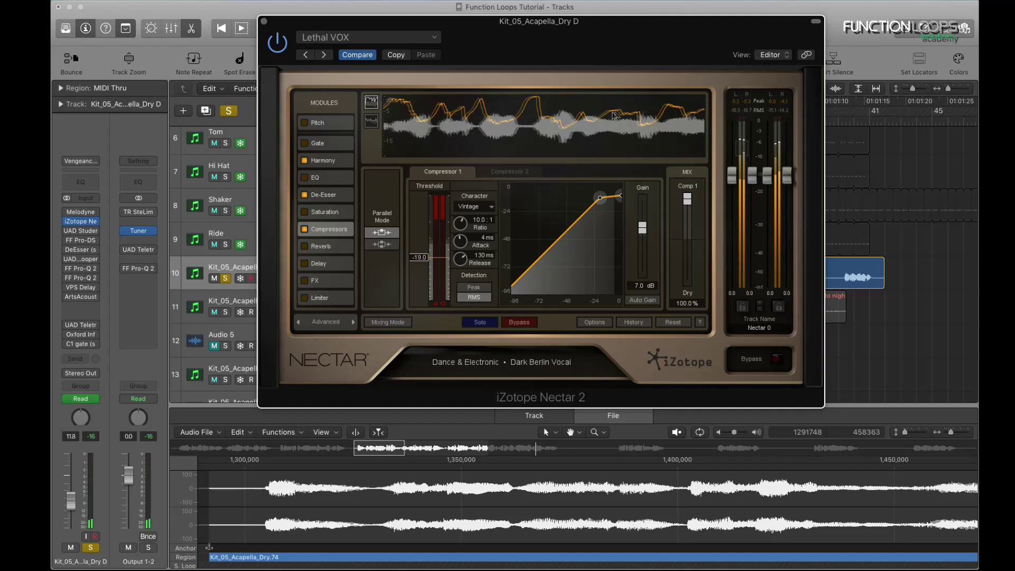
pyautogui.click(318, 263)
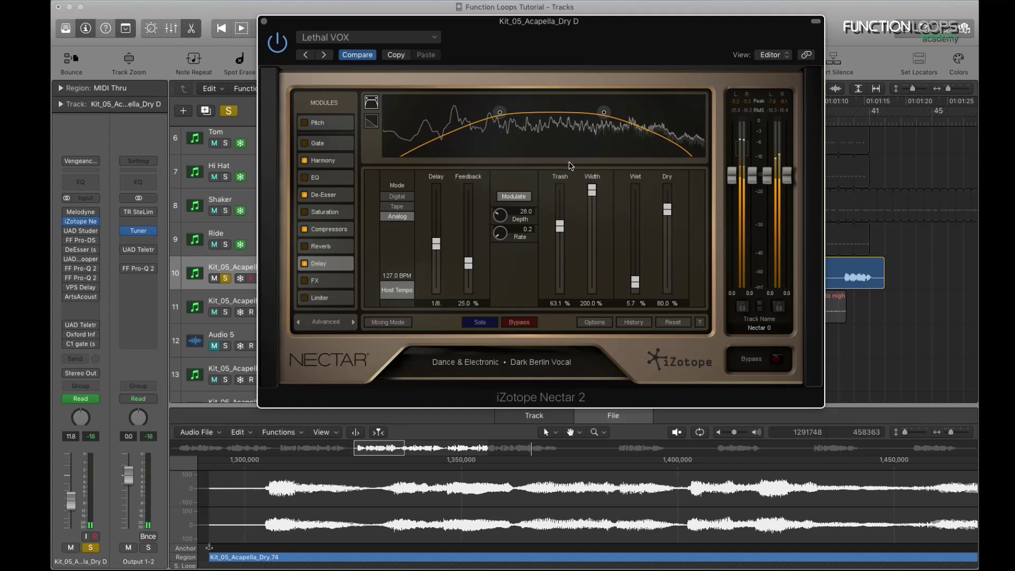
pyautogui.click(315, 280)
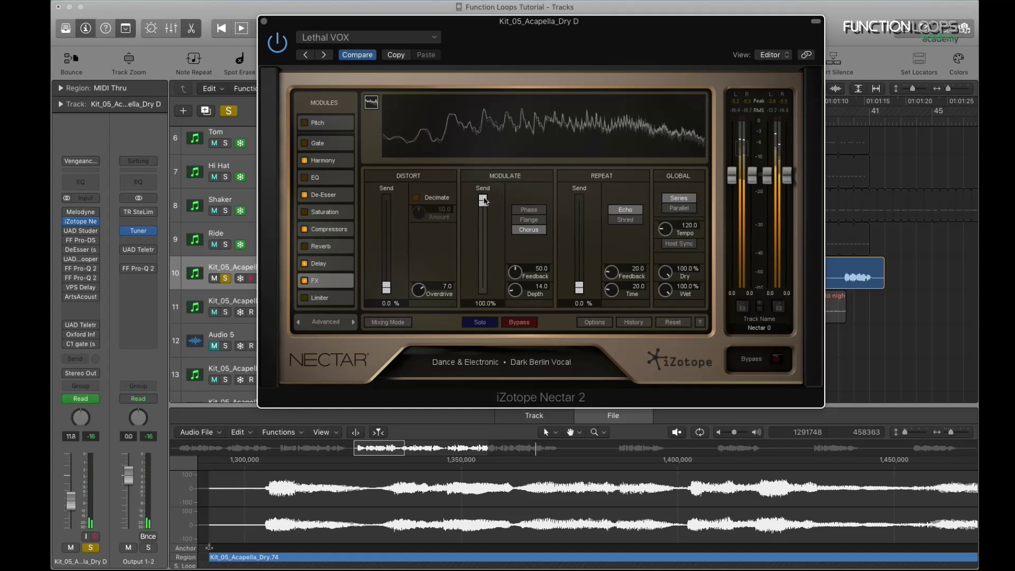
pyautogui.moveTo(483, 233); pyautogui.dragTo(484, 236)
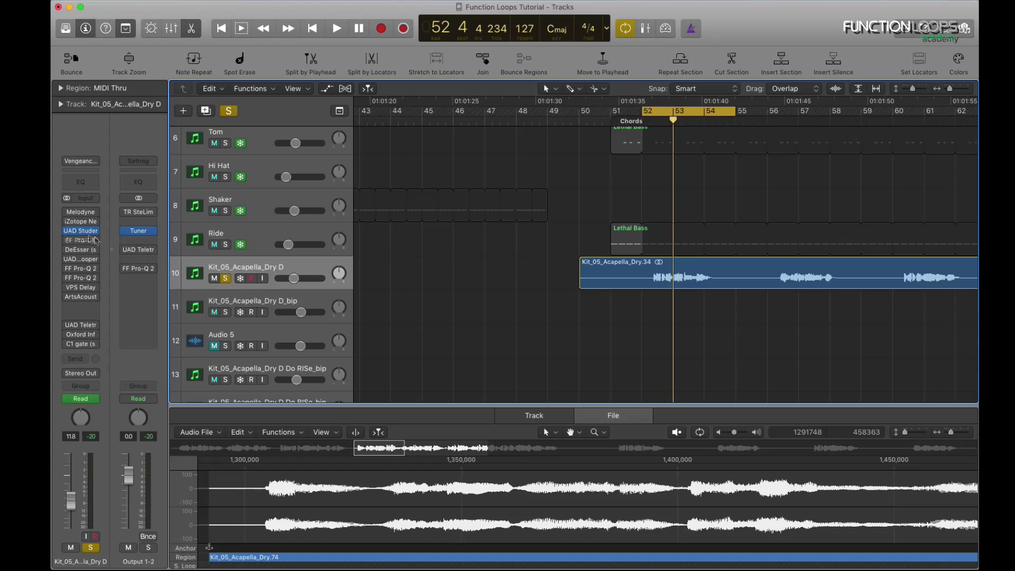
# Open the UAD Studer A800 on the vocal track and switch it off during playback to compare the sound.
pyautogui.click(80, 231)
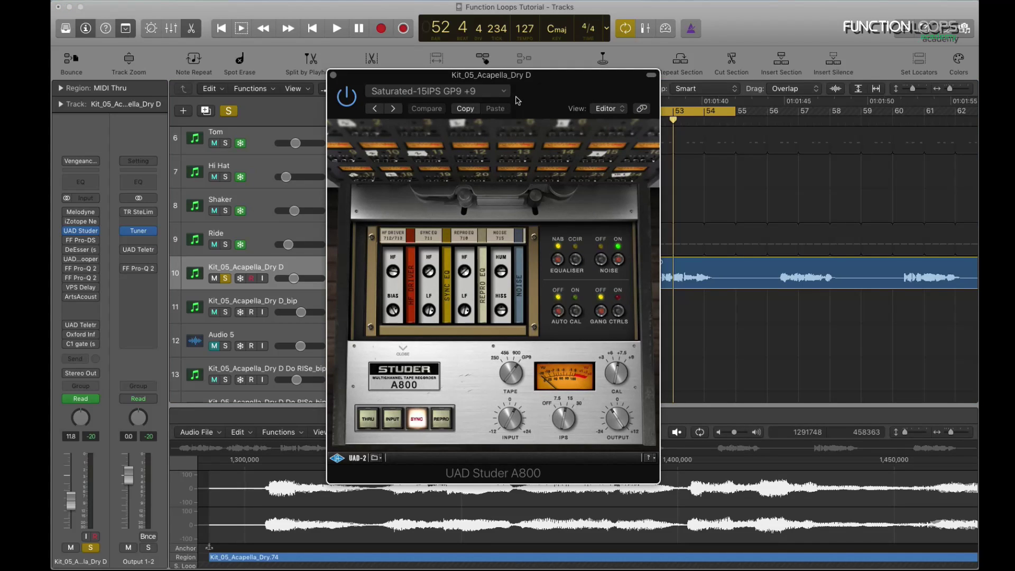
pyautogui.press('space')
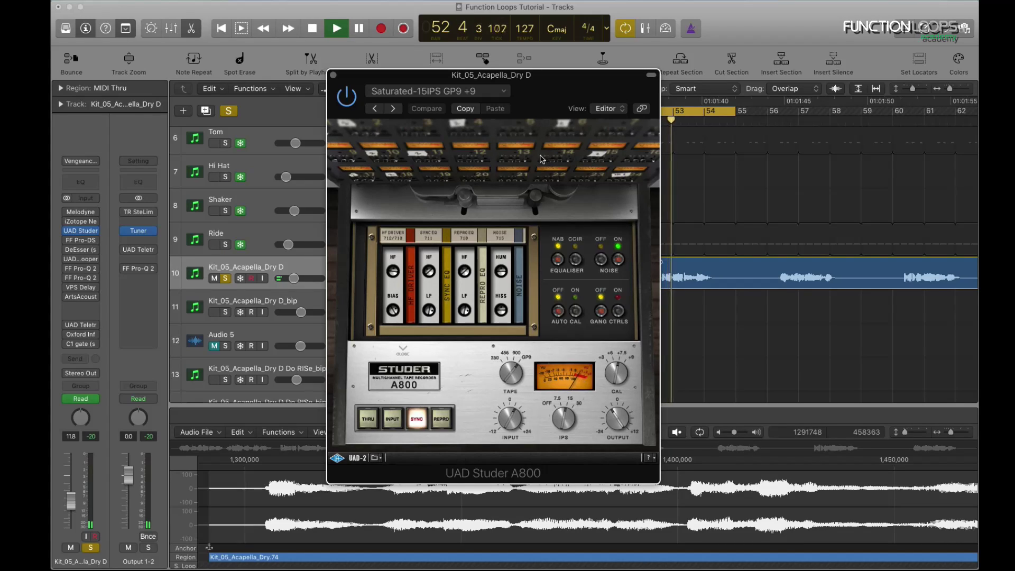
pyautogui.click(348, 96)
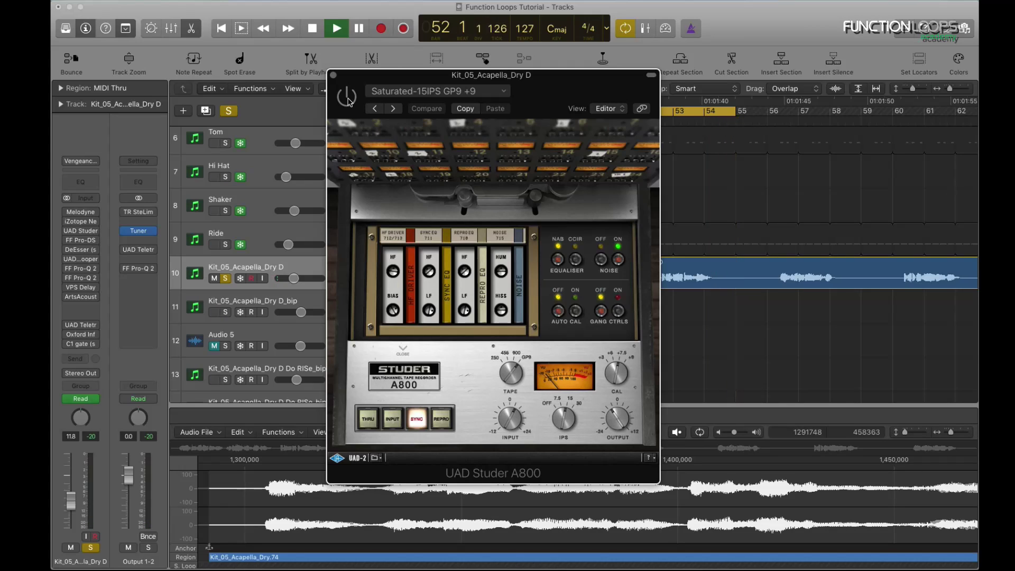
# Switch the UAD Studer A800 back on, stop playback, and open and enable FF Pro-DS on the vocal track.
pyautogui.click(347, 97)
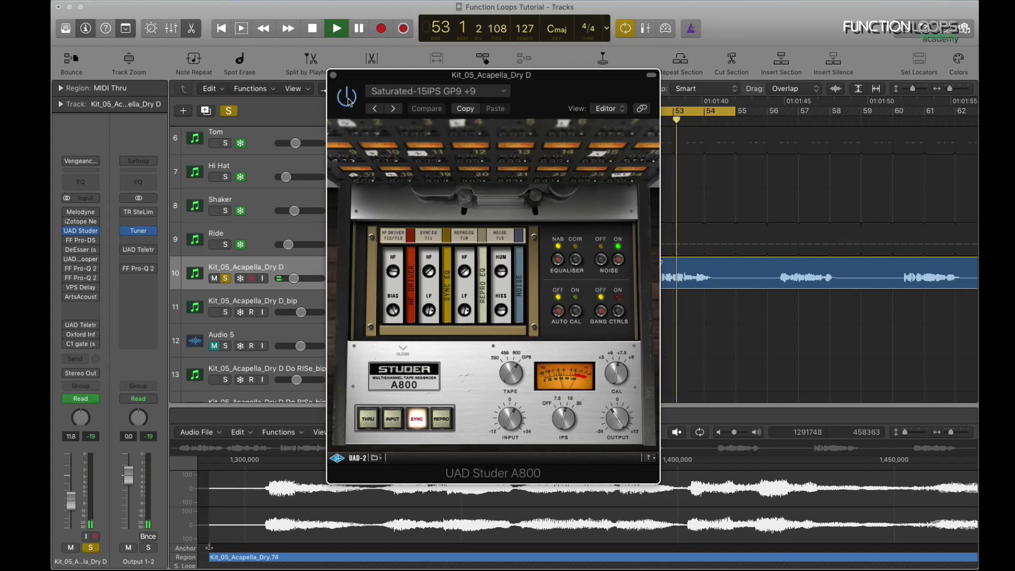
pyautogui.press('space')
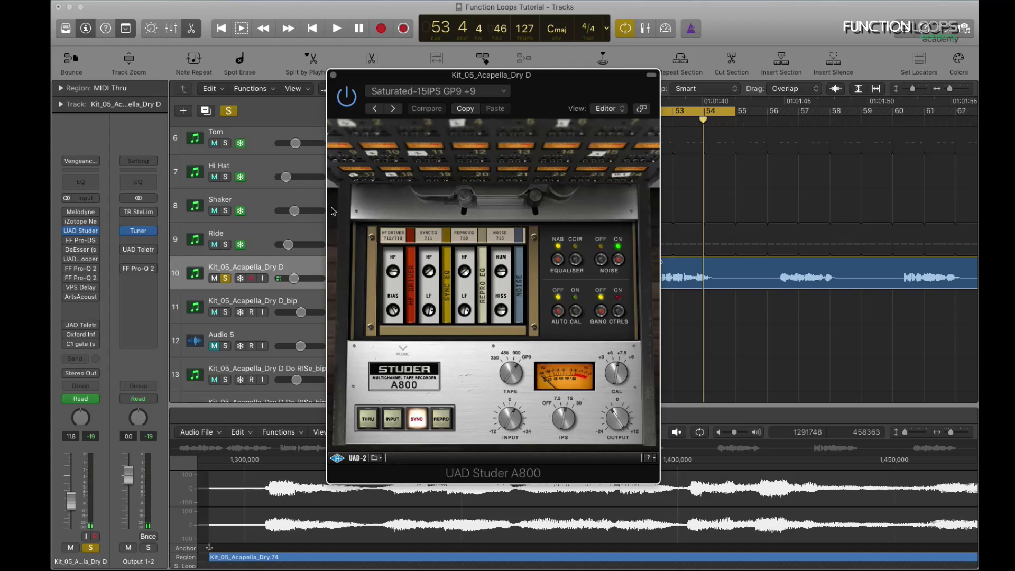
pyautogui.click(80, 240)
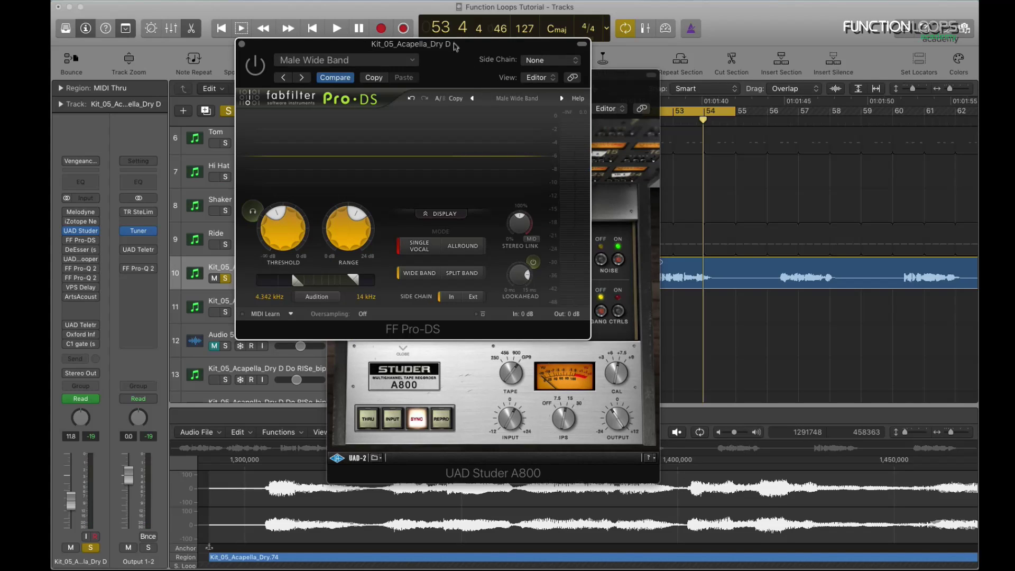
pyautogui.moveTo(453, 47); pyautogui.dragTo(501, 63)
pyautogui.click(303, 82)
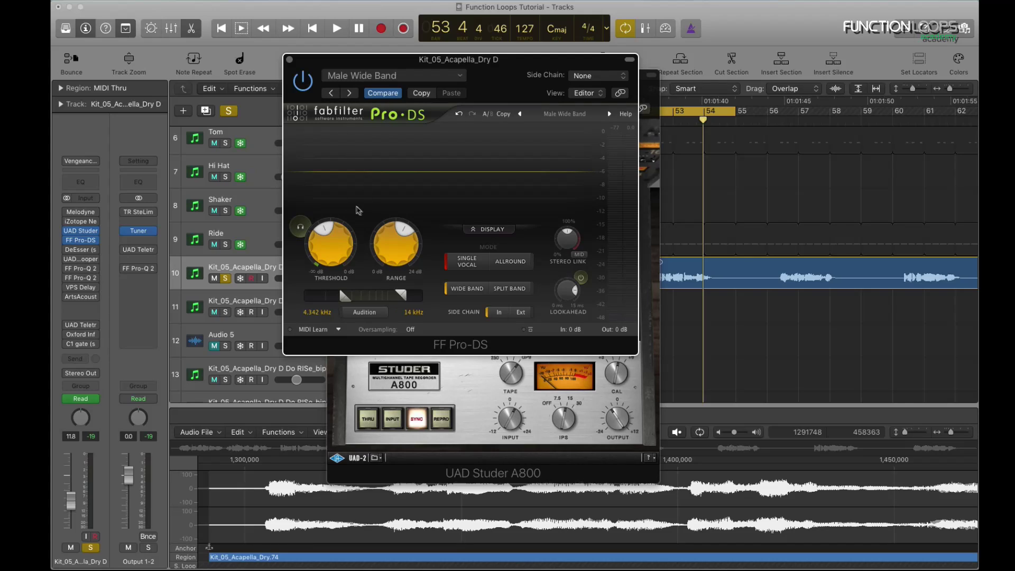
# Play the looped vocal and audition only the sibilance that triggers FF Pro-DS.
pyautogui.press('space')
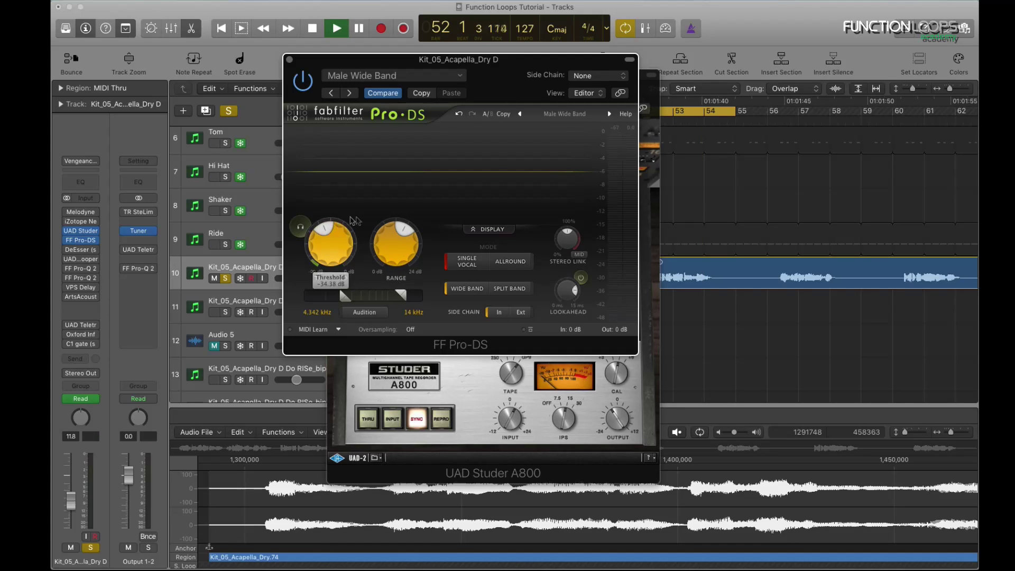
pyautogui.click(300, 228)
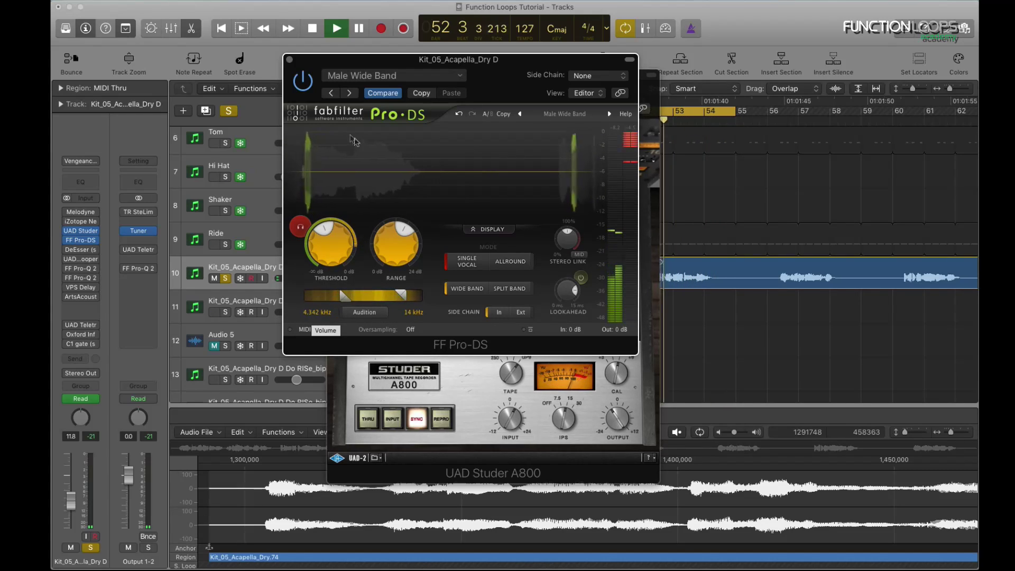
pyautogui.press('space')
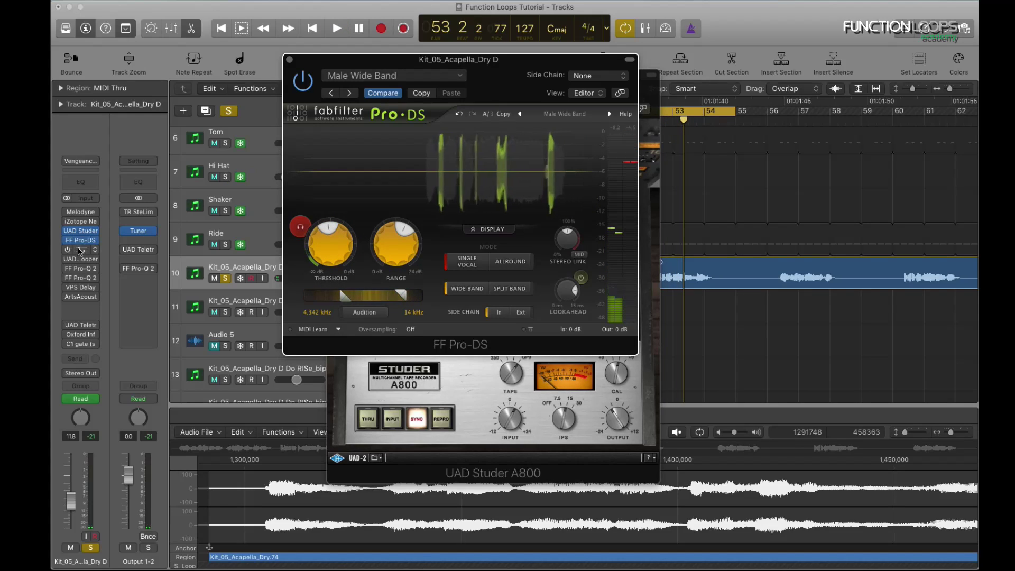
# Open and enable the DeEsser that follows Pro-DS in the vocal's insert chain.
pyautogui.click(81, 250)
pyautogui.click(99, 58)
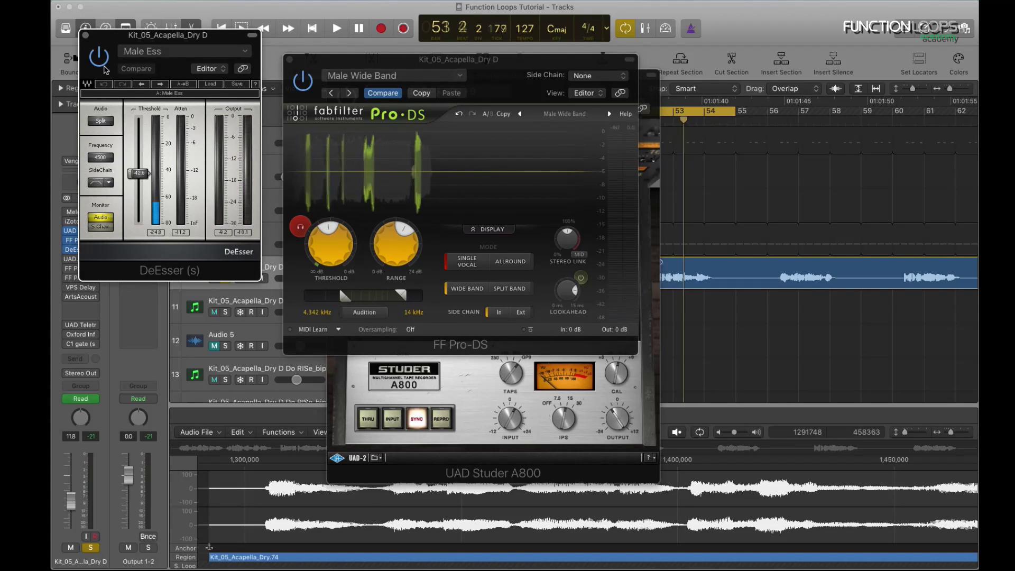
# Switch off Pro-DS's trigger audition and close the Pro-DS and UAD Studer A800 windows.
pyautogui.press('Return')
pyautogui.click(300, 227)
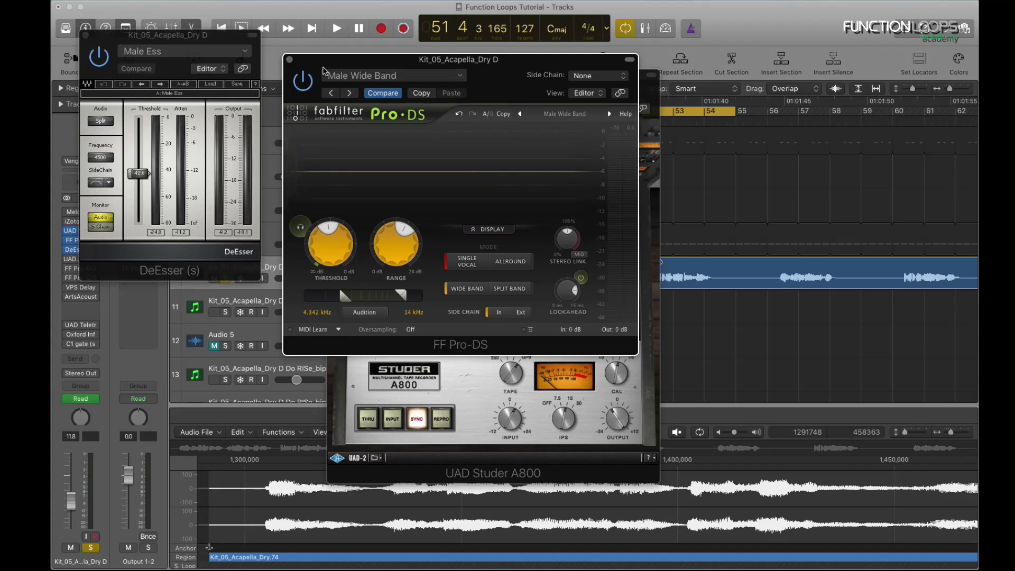
pyautogui.moveTo(363, 60); pyautogui.dragTo(428, 86)
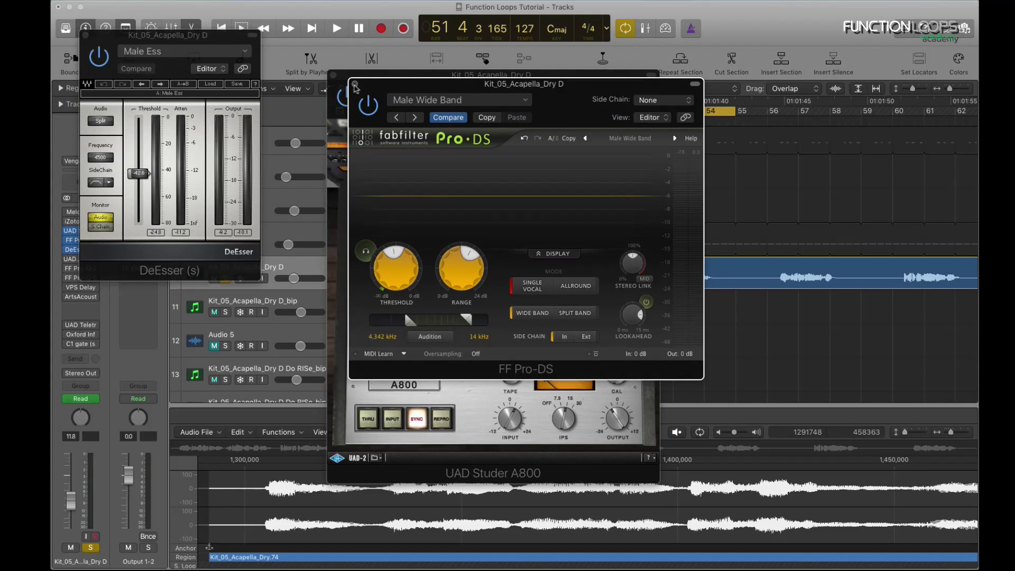
pyautogui.click(353, 84)
pyautogui.click(334, 75)
# Monitor the DeEsser's side-chain signal during playback, return monitoring to Audio, then close the plug-in and stop playback.
pyautogui.press('space')
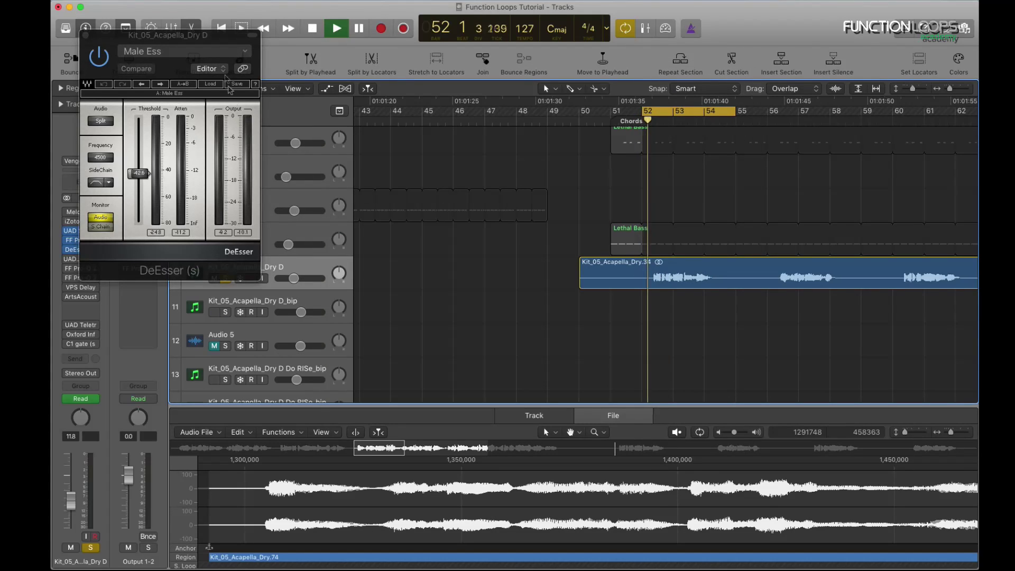
pyautogui.click(101, 227)
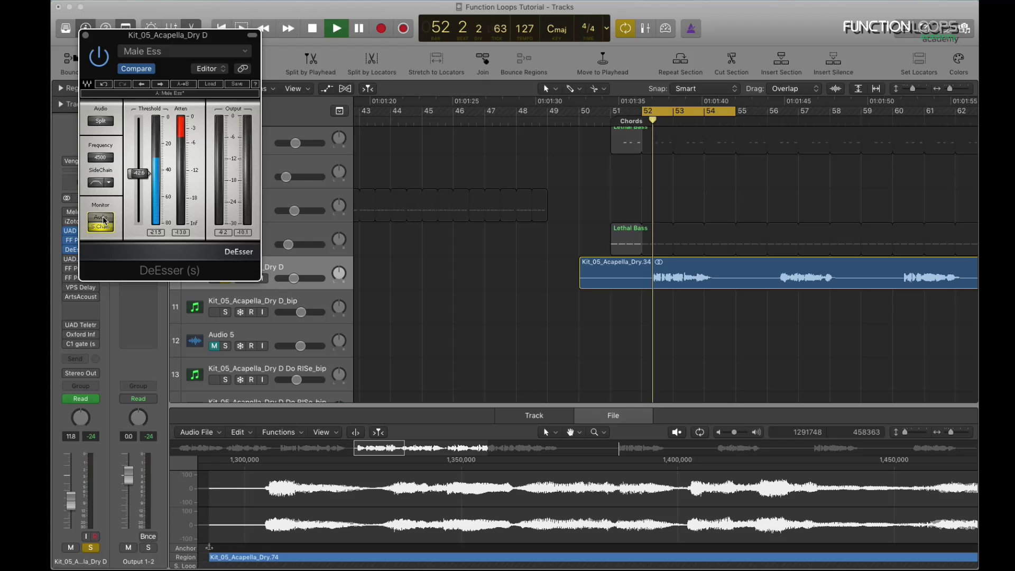
pyautogui.click(101, 217)
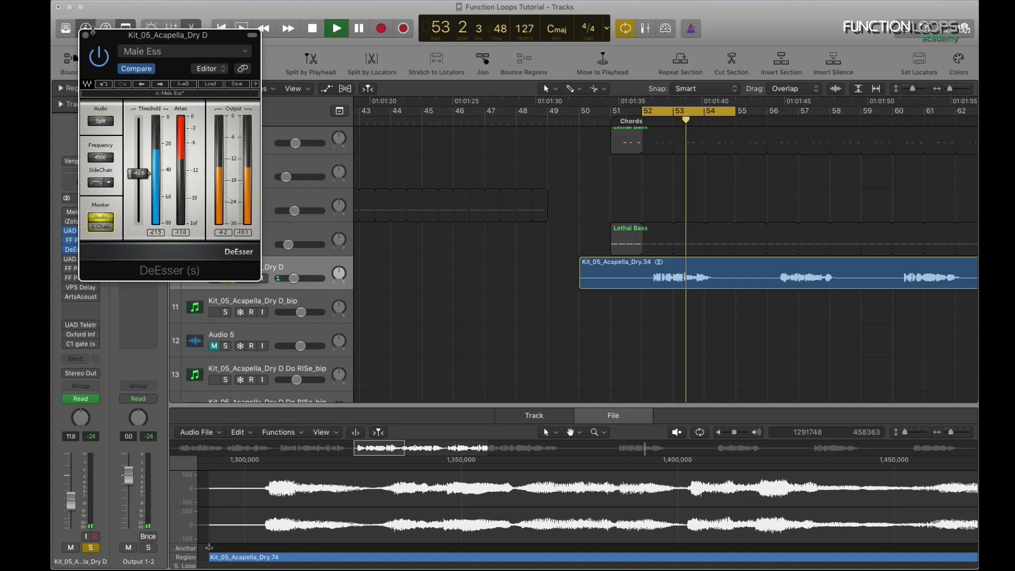
pyautogui.click(86, 35)
pyautogui.moveTo(67, 250)
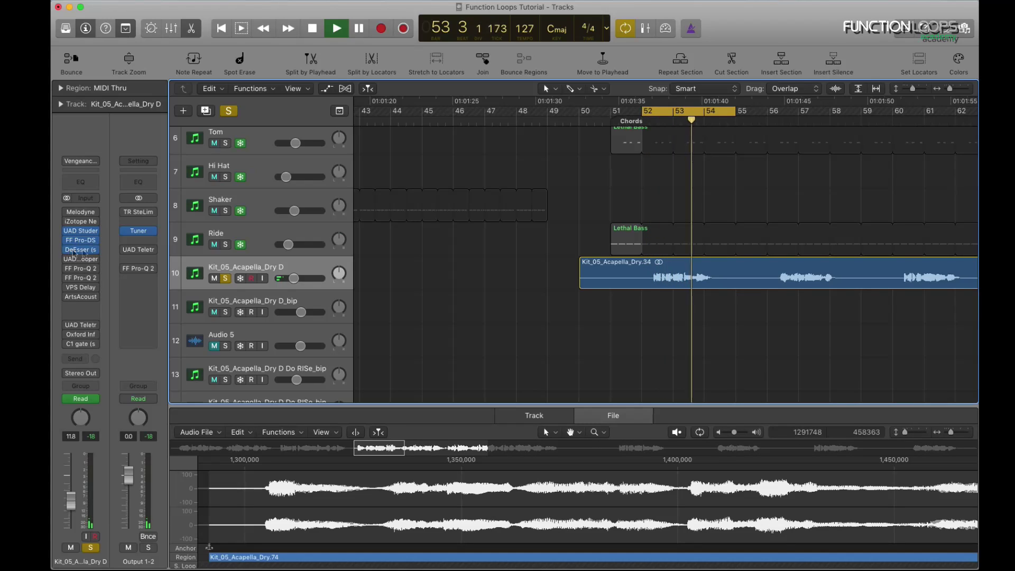
pyautogui.press('space')
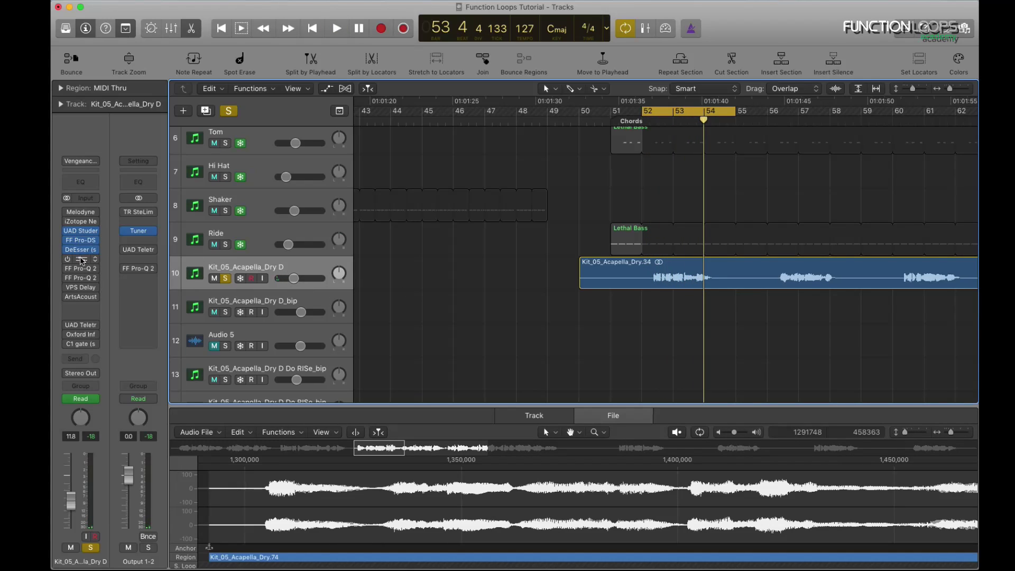
# Open and enable the UAD Cooper Time Cube with its Vocal Doubler preset and audition the vocal through it.
pyautogui.click(81, 260)
pyautogui.moveTo(127, 55); pyautogui.dragTo(222, 79)
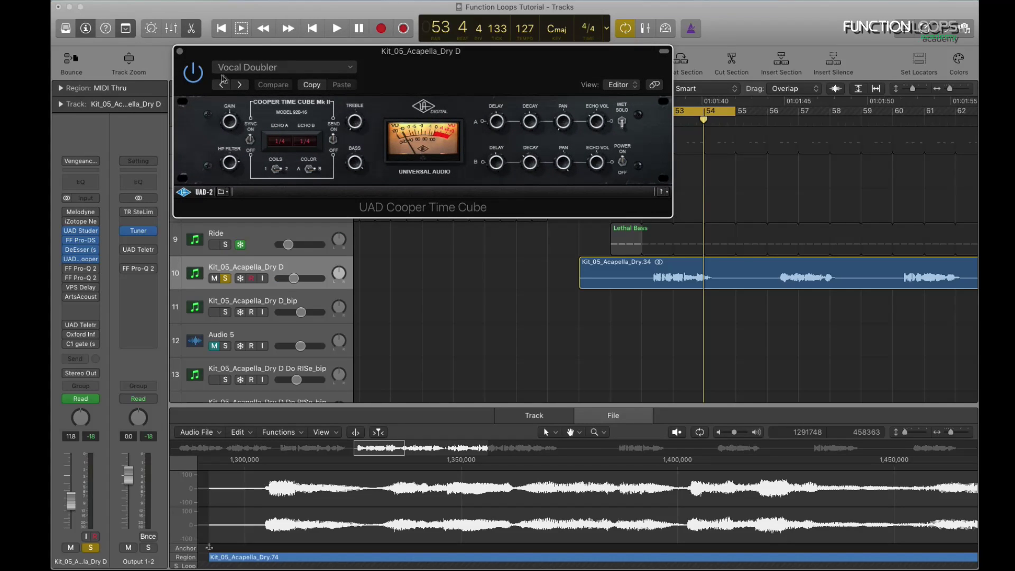
pyautogui.press('space')
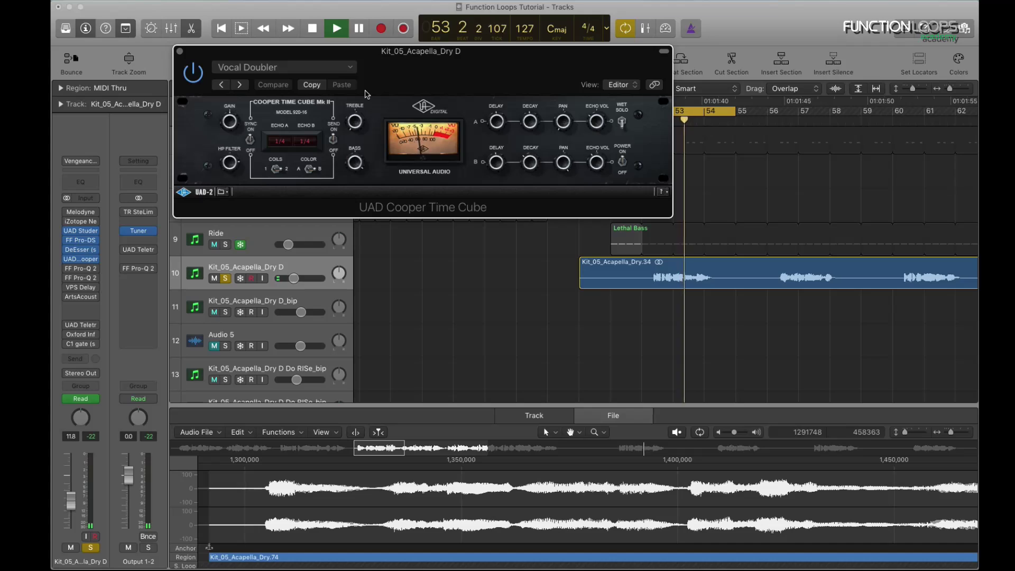
pyautogui.press('space')
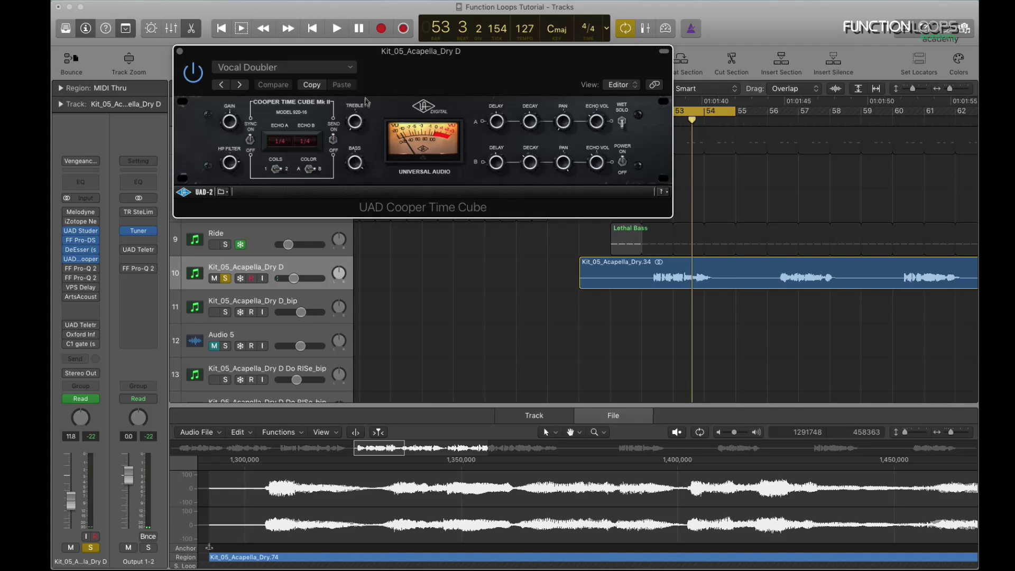
pyautogui.press('space')
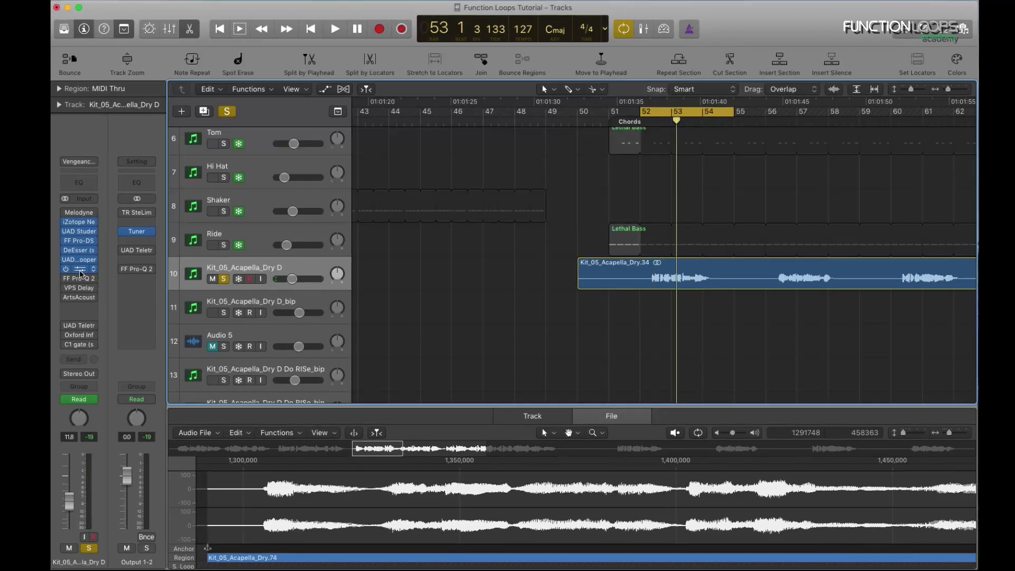
# Enable the first FF Pro-Q 2 and solo its 130.94 Hz low cut and 539.26 Hz dip during playback.
pyautogui.click(79, 270)
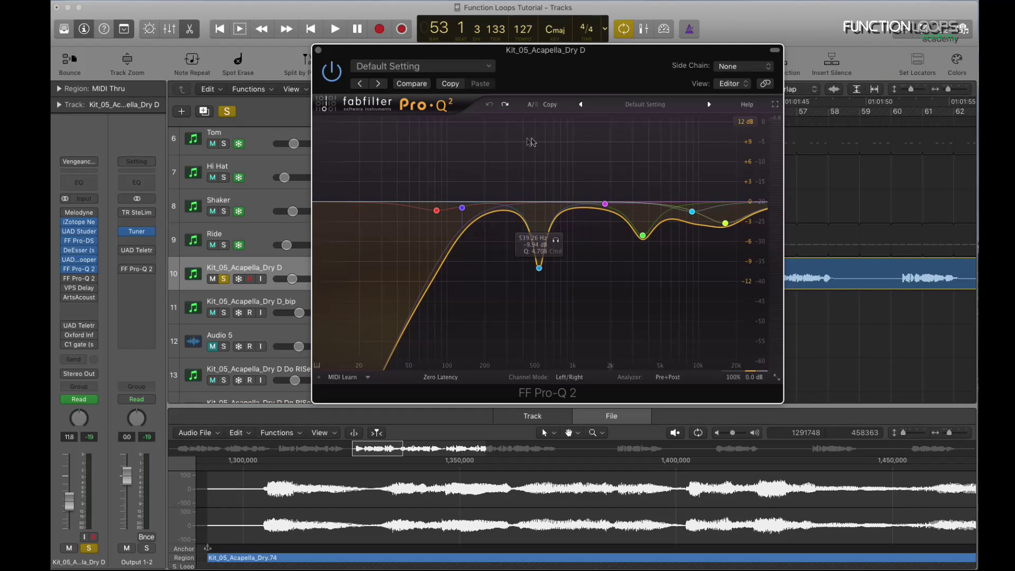
pyautogui.moveTo(462, 208)
pyautogui.press('space')
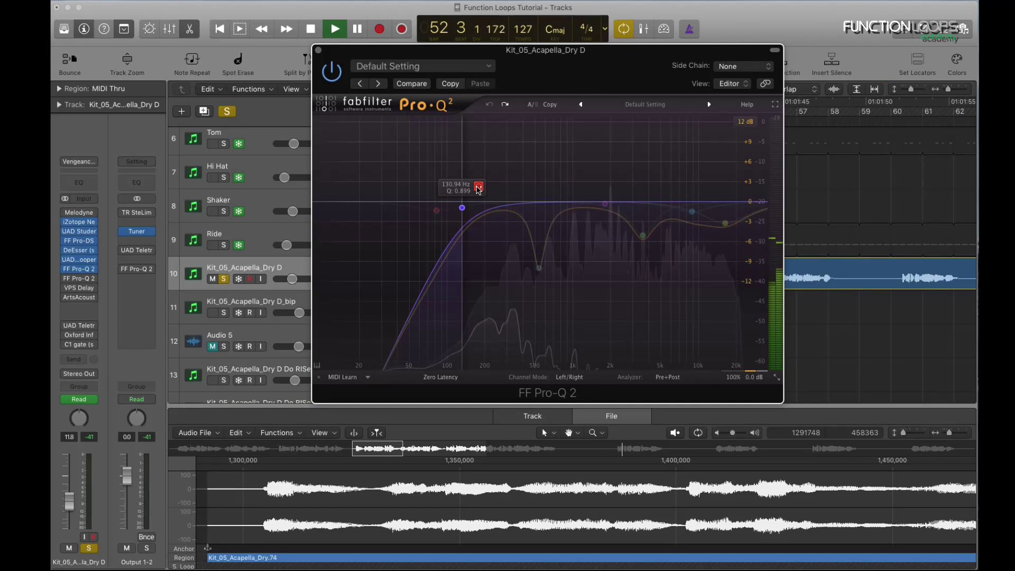
pyautogui.moveTo(539, 270)
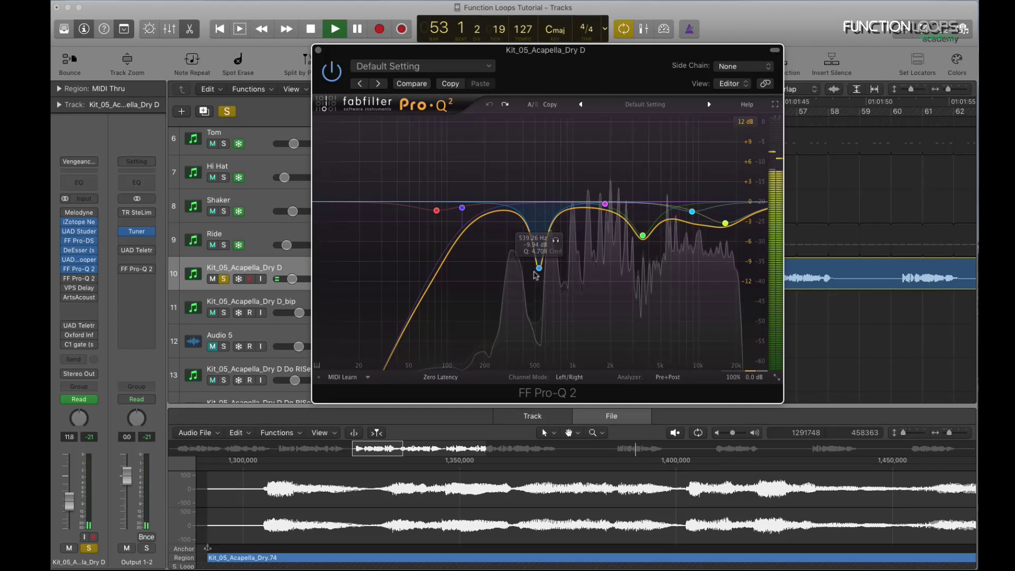
pyautogui.click(556, 241)
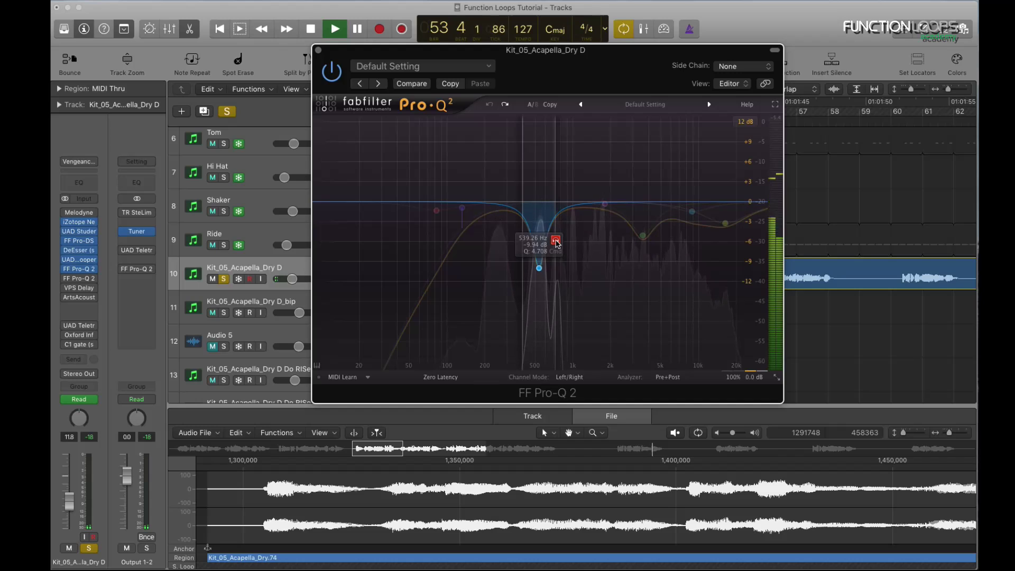
pyautogui.click(556, 241)
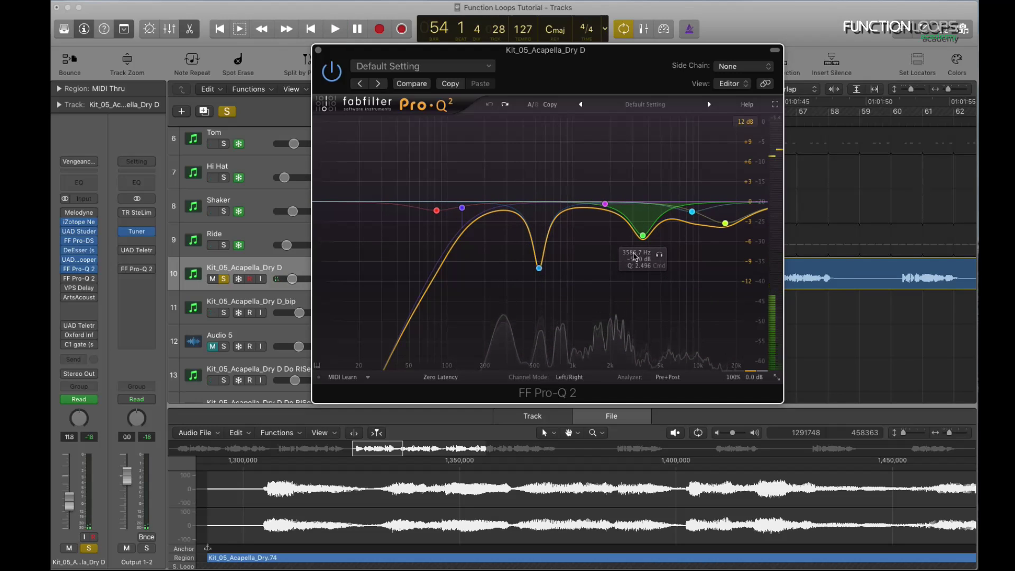
# Solo the first Pro-Q 2's 3586.7 Hz and 16350 Hz cuts during playback, then stop and close the equalizer.
pyautogui.click(660, 256)
pyautogui.press('space')
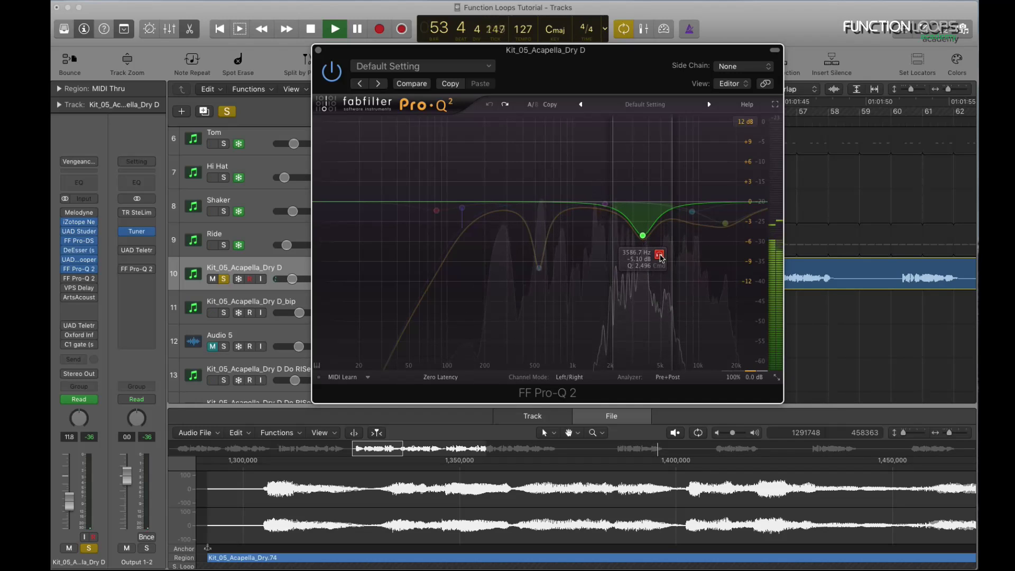
pyautogui.click(660, 255)
pyautogui.click(708, 231)
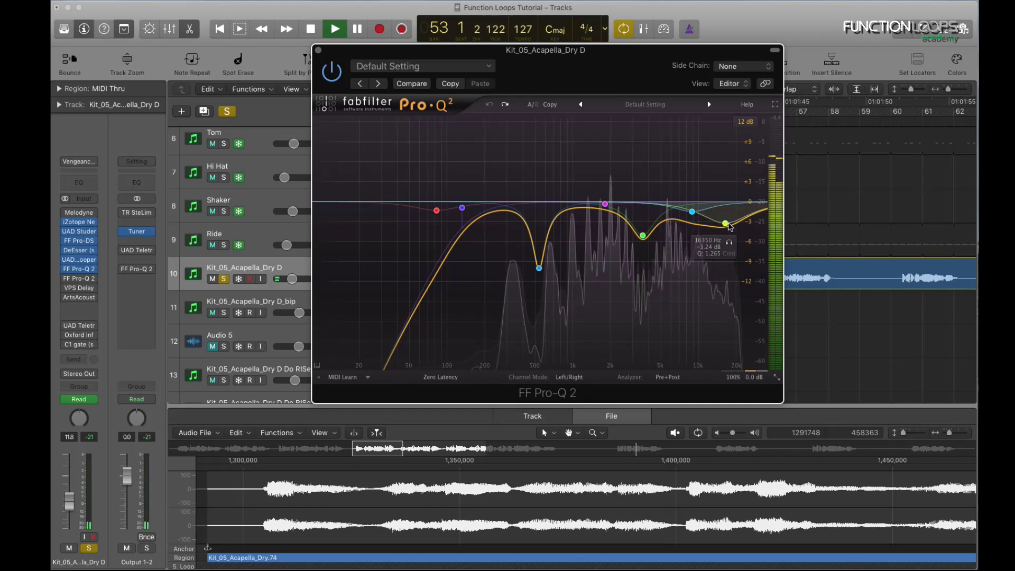
pyautogui.click(730, 243)
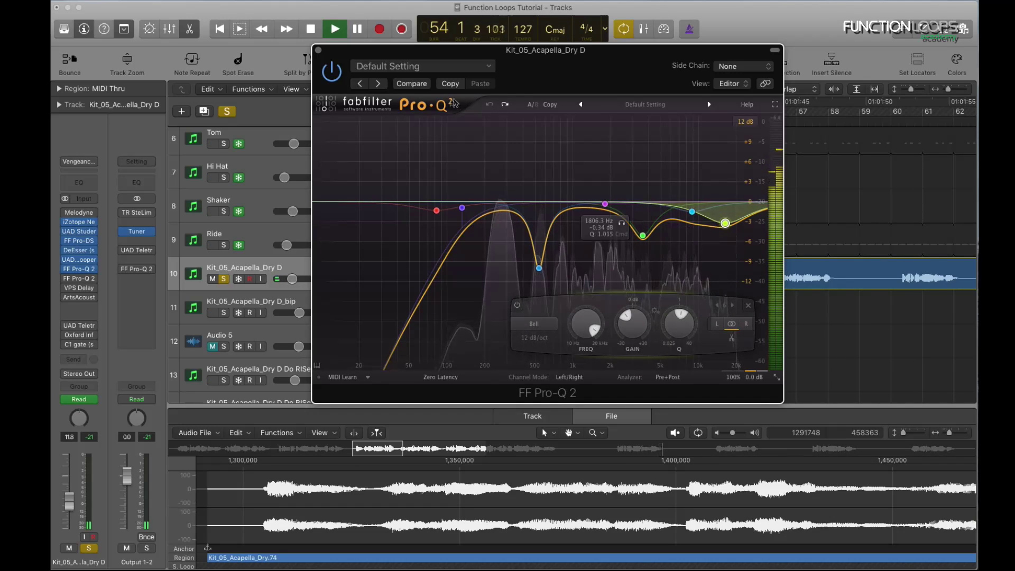
pyautogui.press('space')
pyautogui.click(318, 49)
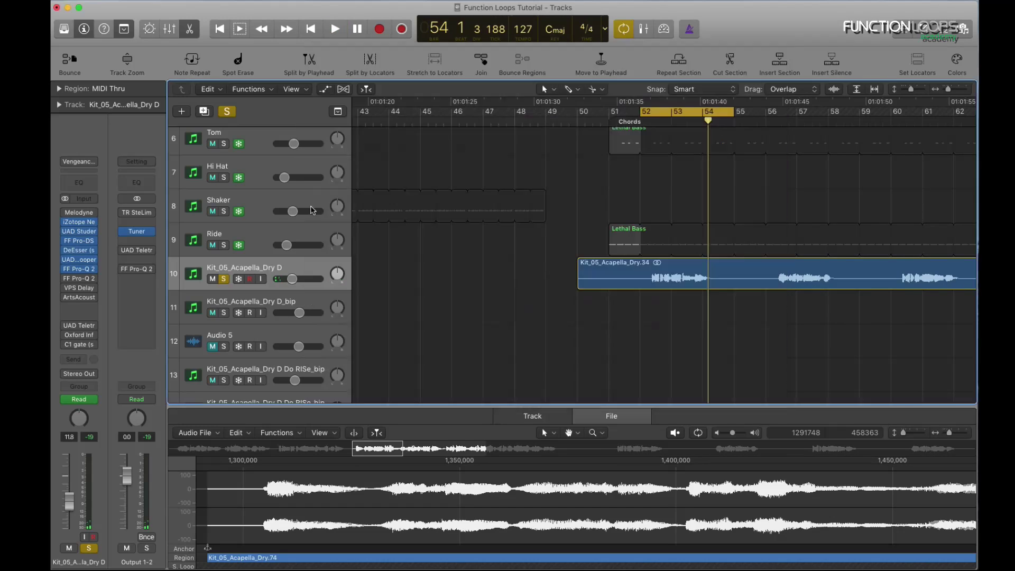
# Open and enable the second FF Pro-Q 2 and solo its narrow 1806.3 Hz notch during playback.
pyautogui.click(79, 280)
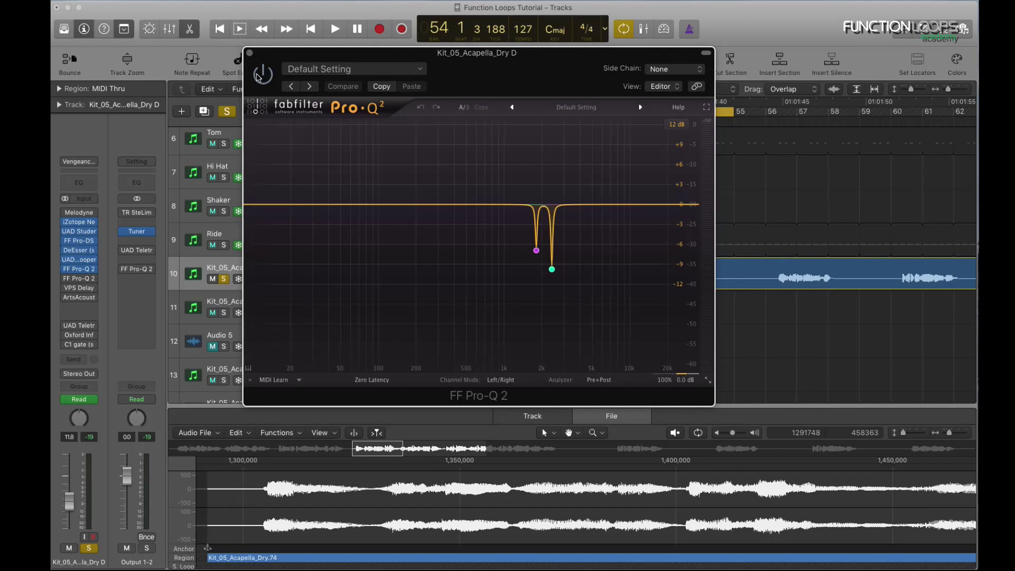
pyautogui.click(259, 75)
pyautogui.press('space')
pyautogui.moveTo(536, 251)
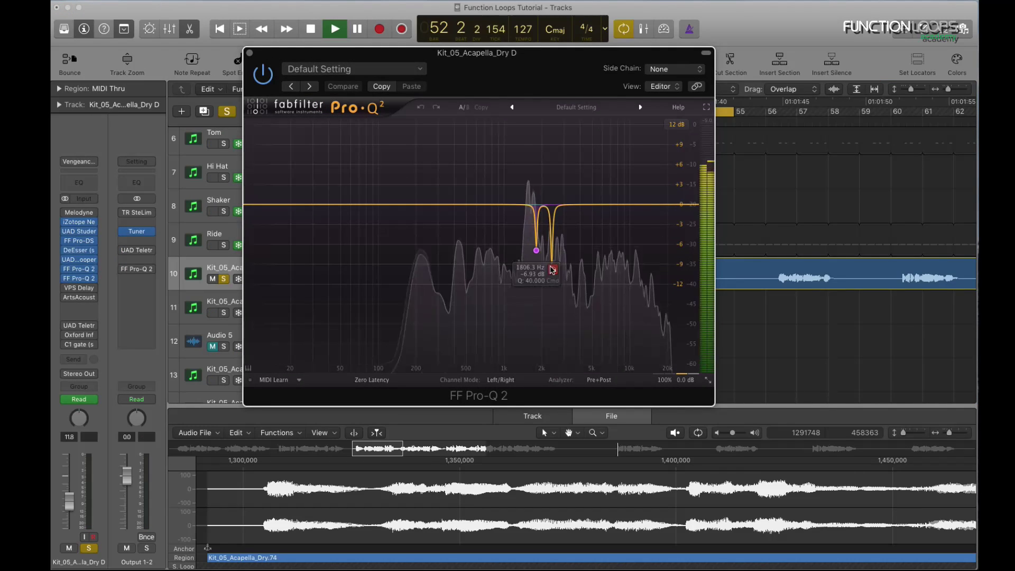
pyautogui.click(552, 270)
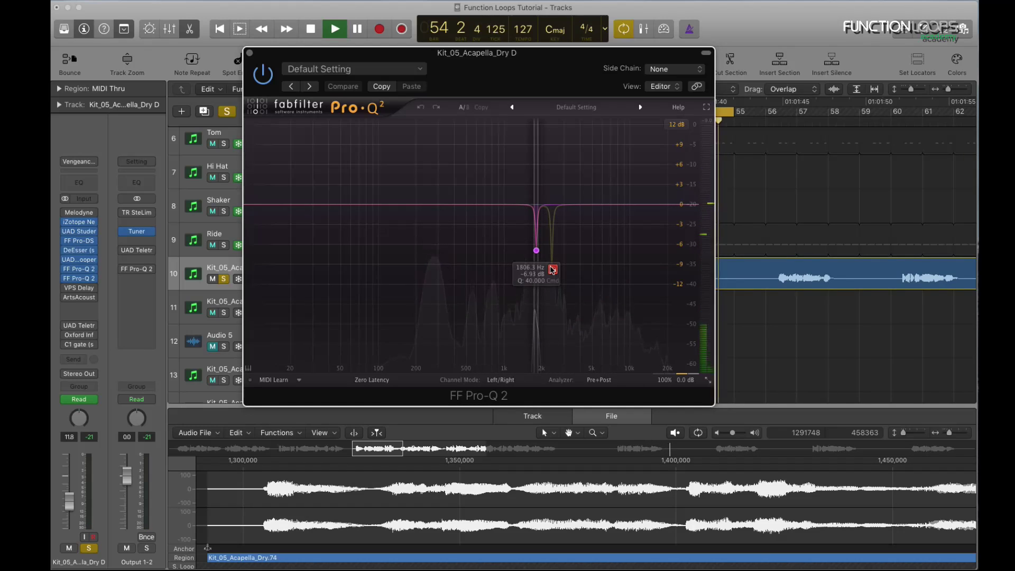
# Solo the second Pro-Q 2's 2388.1 Hz notch, then stop playback and close the equalizer.
pyautogui.moveTo(552, 269)
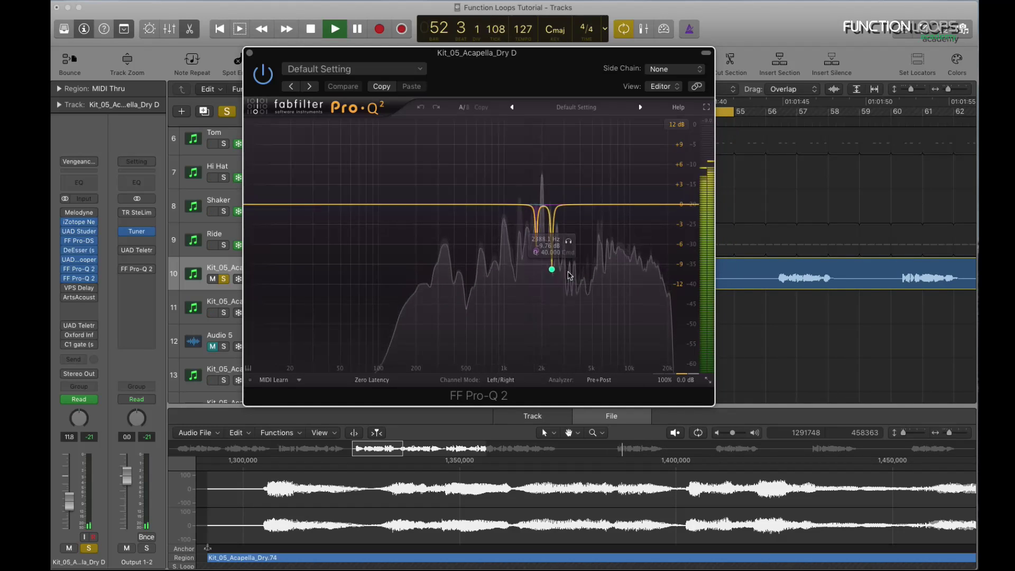
pyautogui.click(567, 242)
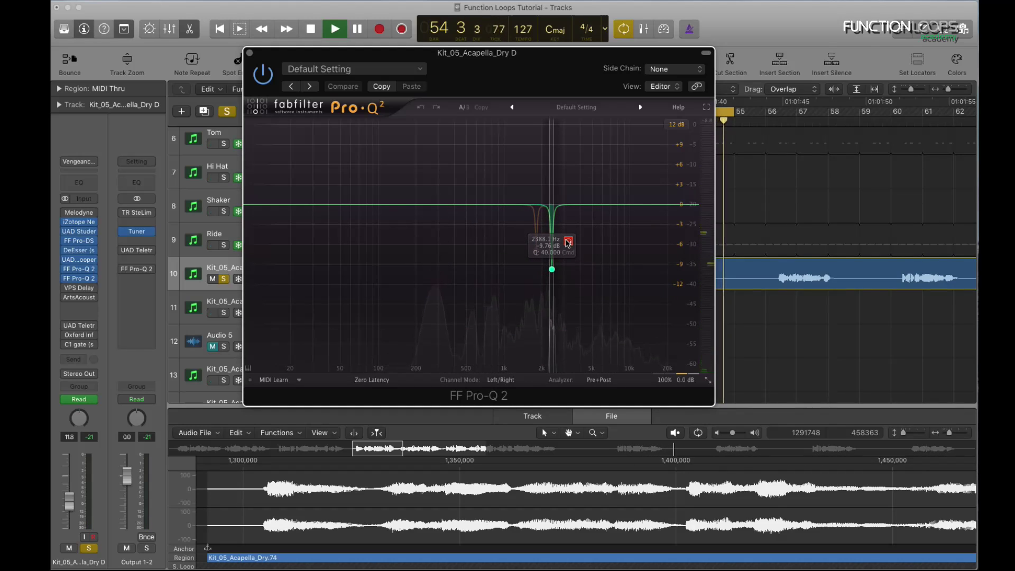
pyautogui.press('space')
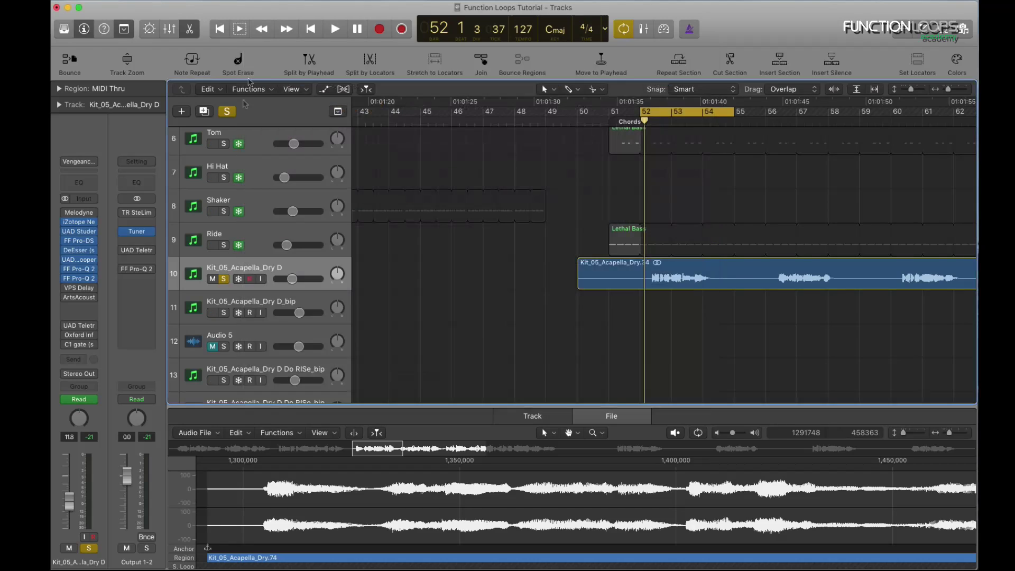
pyautogui.click(249, 53)
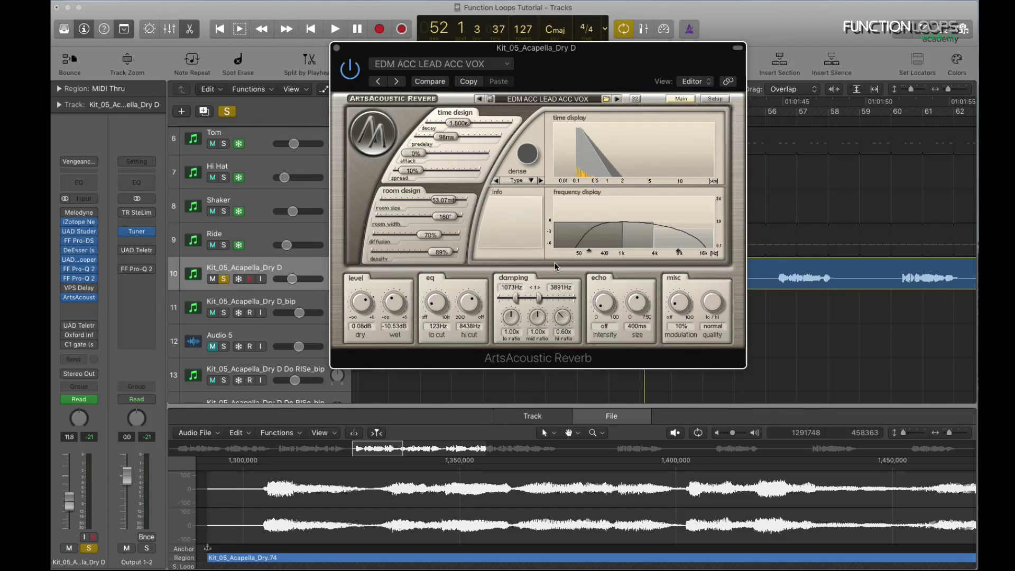
# Audition the vocal through the ArtsAcoustic Reverb, then stop playback and close the reverb.
pyautogui.press('space')
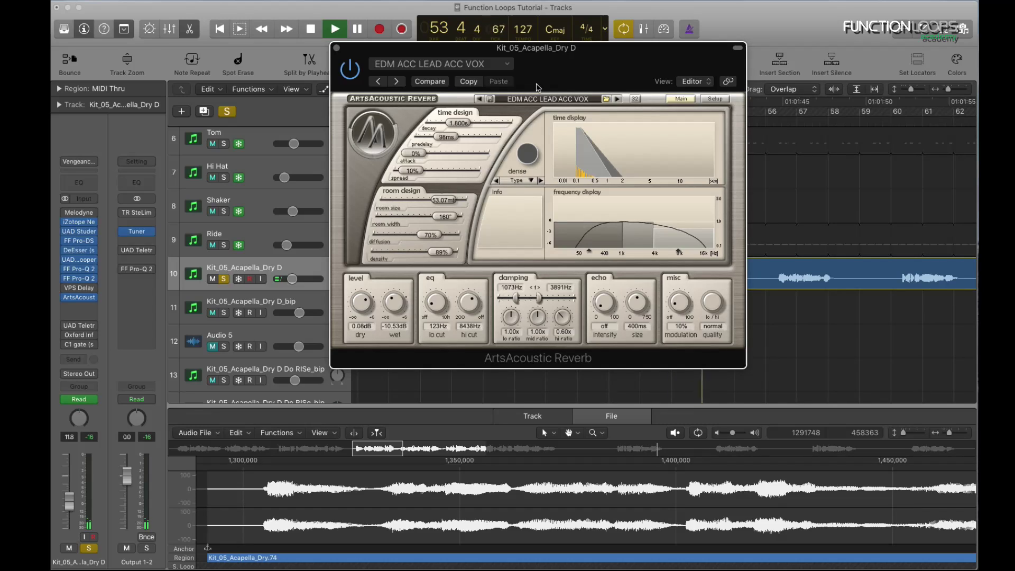
pyautogui.press('space')
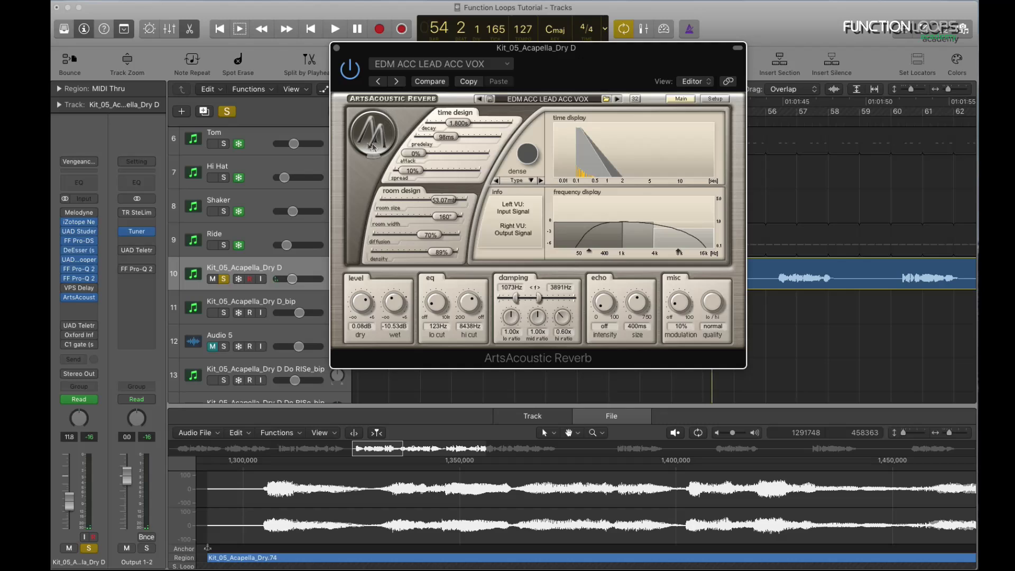
pyautogui.press('super+w')
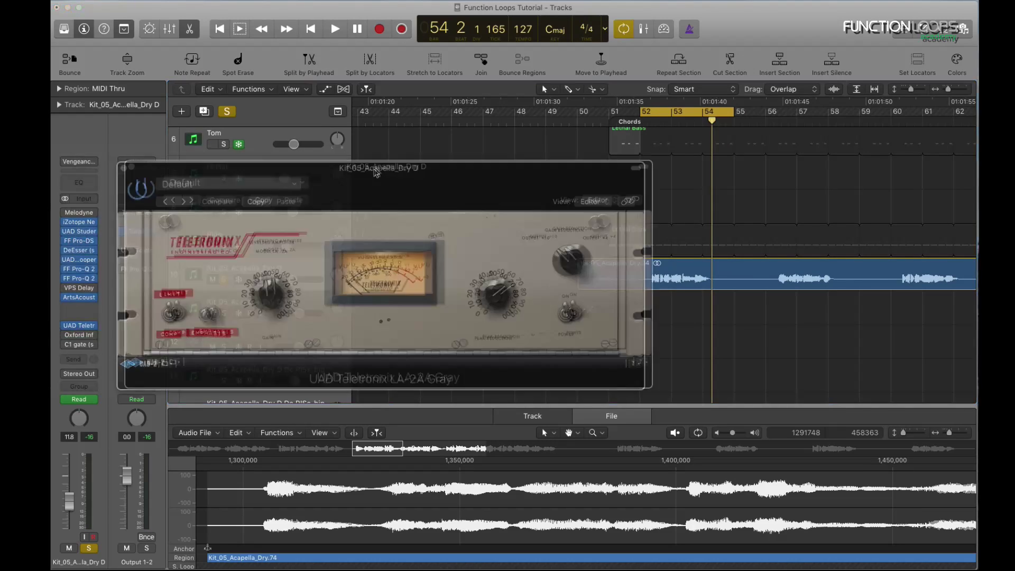
# Audition the vocal through the UAD Teletronix LA-2A Gray, then stop playback and close the compressor.
pyautogui.moveTo(375, 173); pyautogui.dragTo(463, 134)
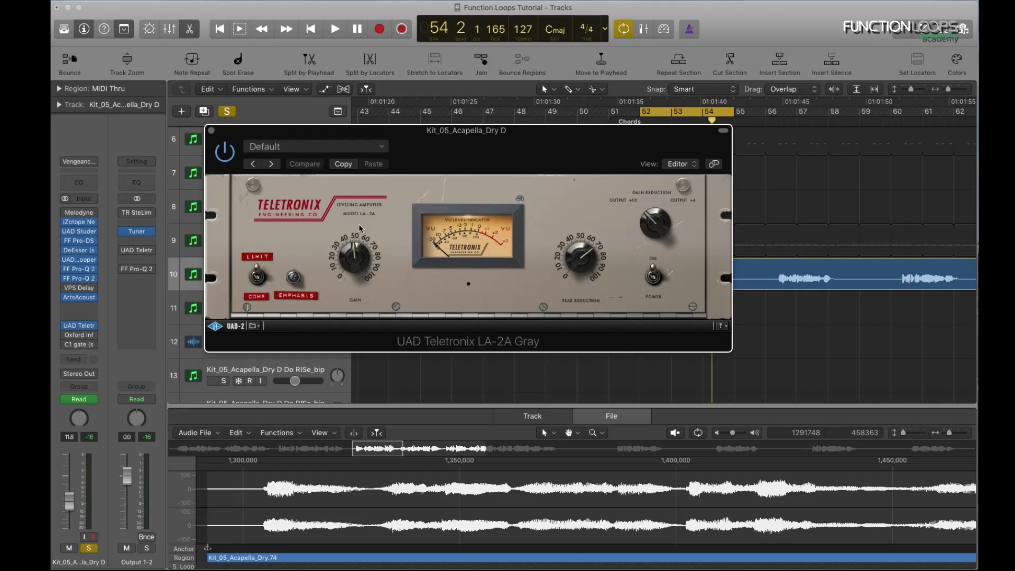
pyautogui.press('space')
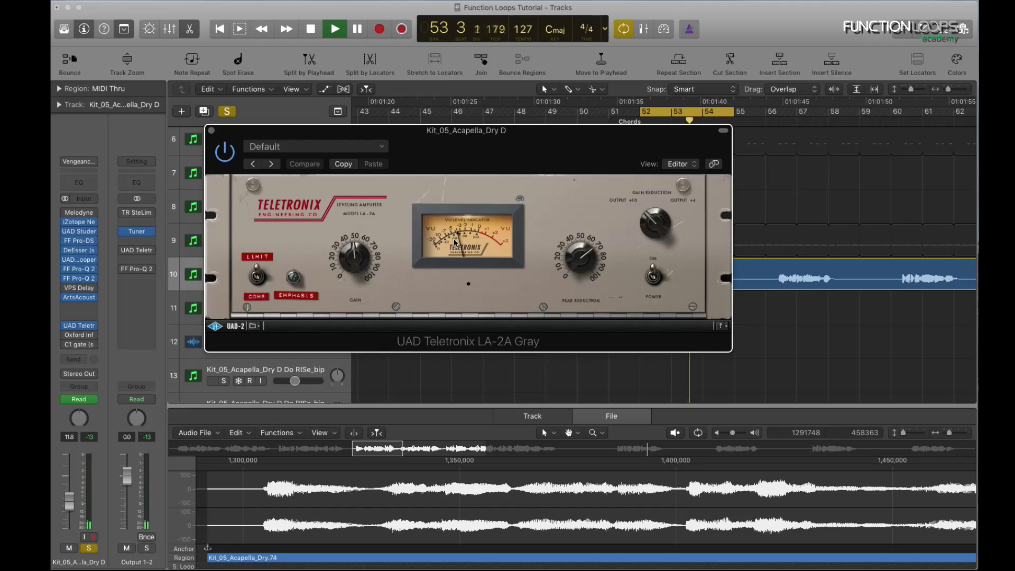
pyautogui.press('space')
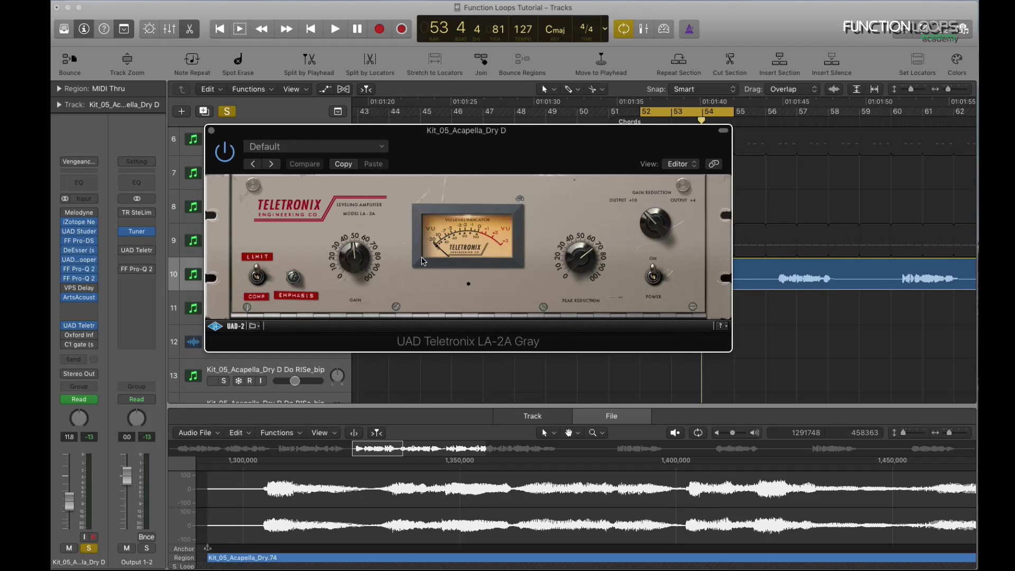
pyautogui.click(211, 131)
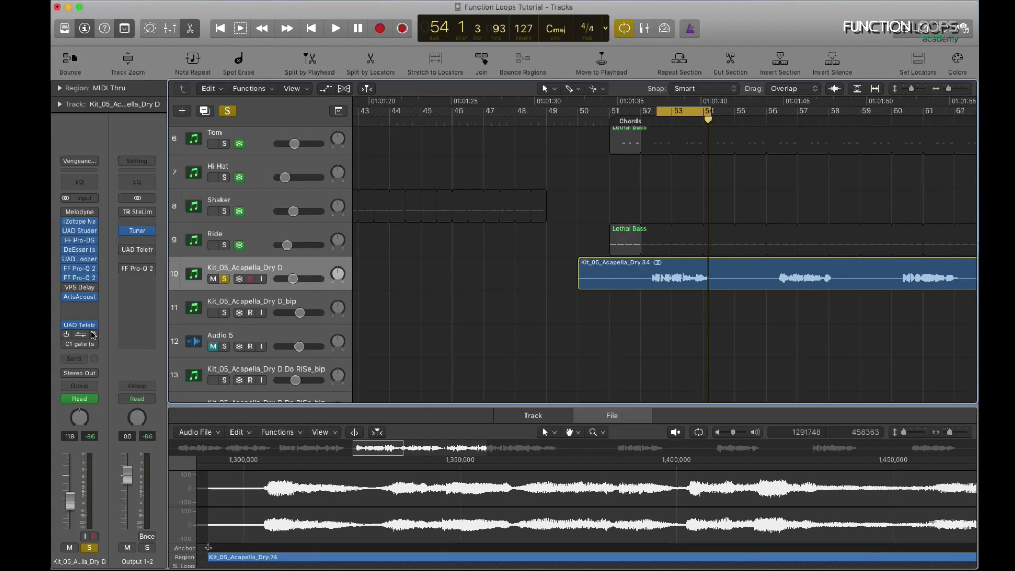
# Open and enable the Oxford Inflator on the acapella track and audition the vocal through it.
pyautogui.click(92, 335)
pyautogui.press('space')
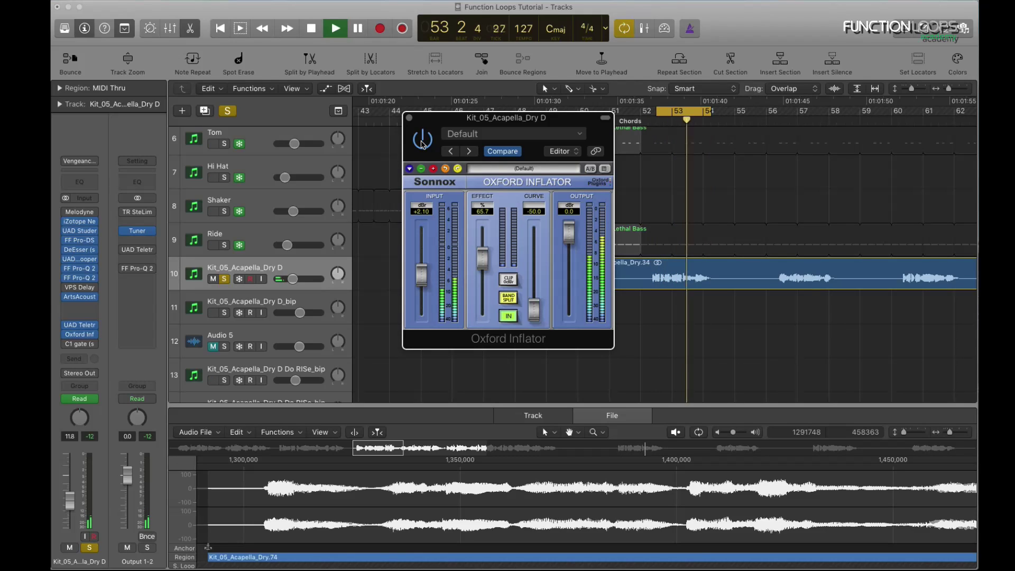
pyautogui.press('space')
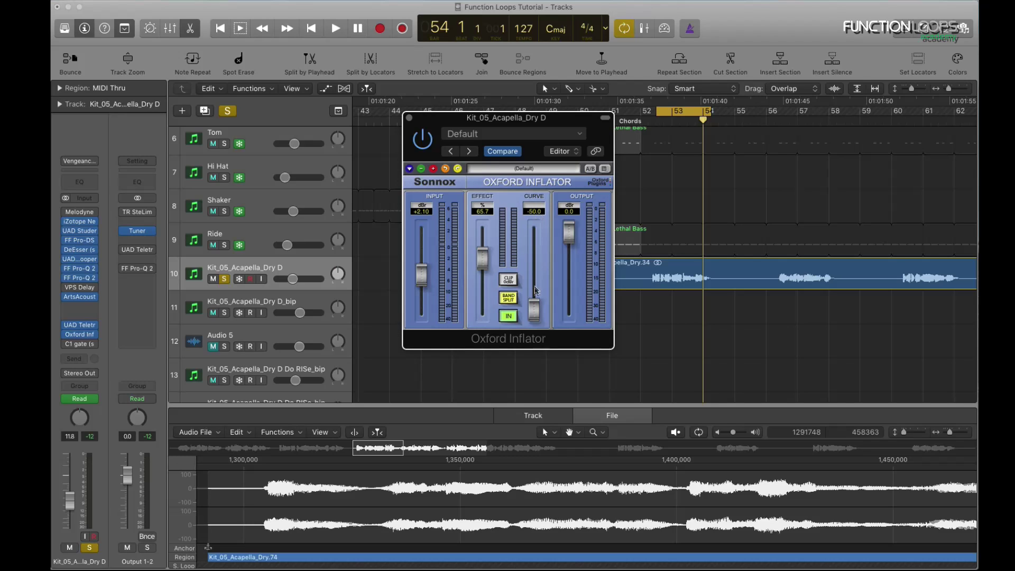
# Keep the Oxford Inflator's curve at -50.0 and compare the vocal with and without the plug-in during playback.
pyautogui.moveTo(534, 307); pyautogui.dragTo(538, 388)
pyautogui.press('space')
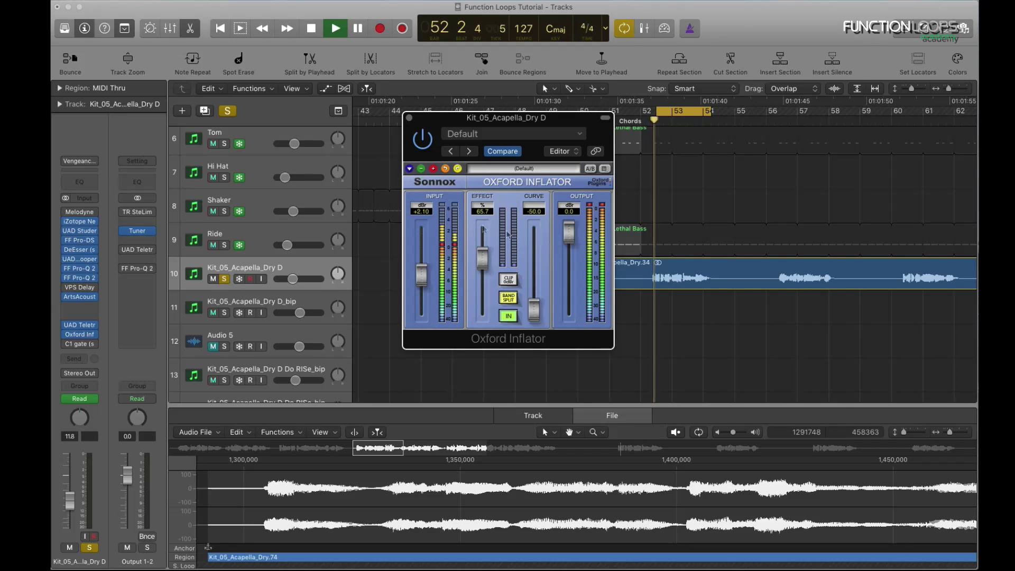
pyautogui.click(423, 140)
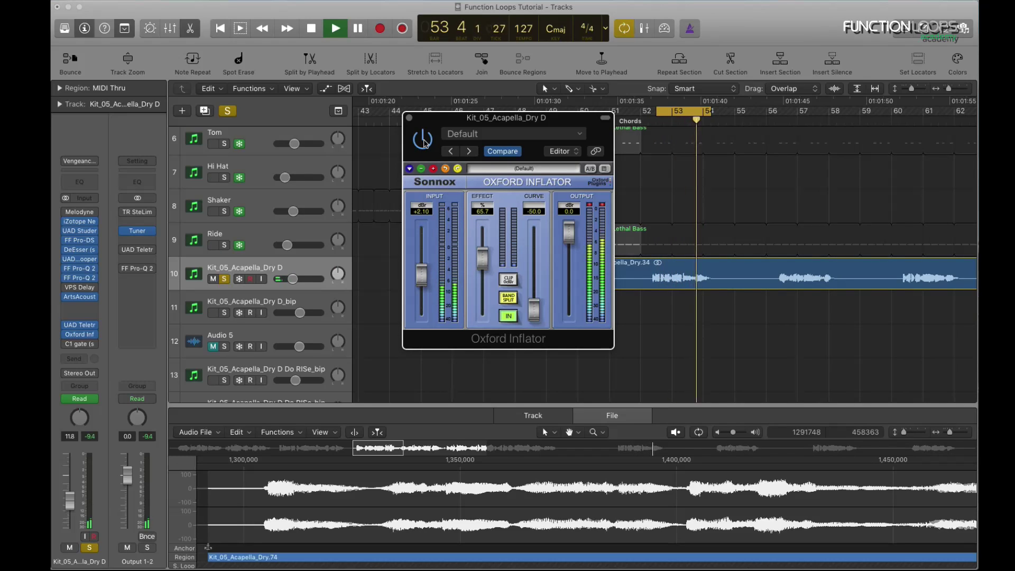
pyautogui.press('space')
# Lower the Oxford Inflator's output to -3.94 dB, compare the vocal with and without it during playback, and close the plug-in.
pyautogui.moveTo(561, 236); pyautogui.dragTo(575, 244)
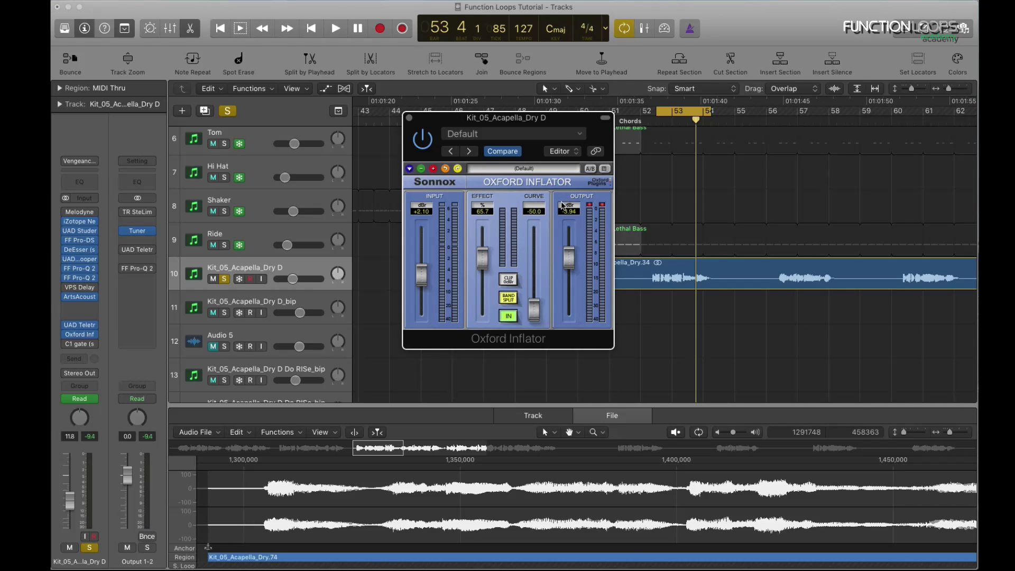
pyautogui.press('space')
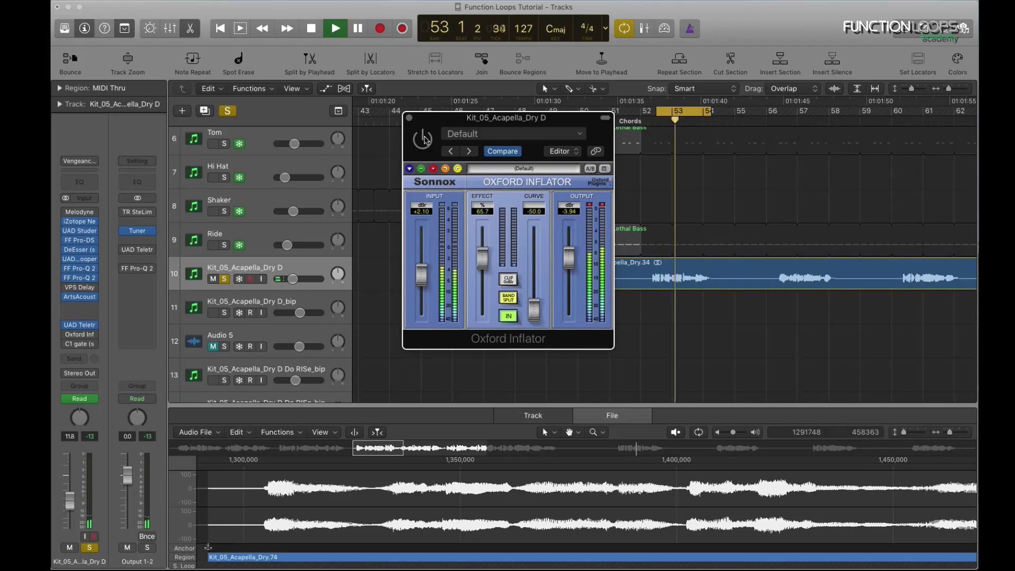
pyautogui.press('space')
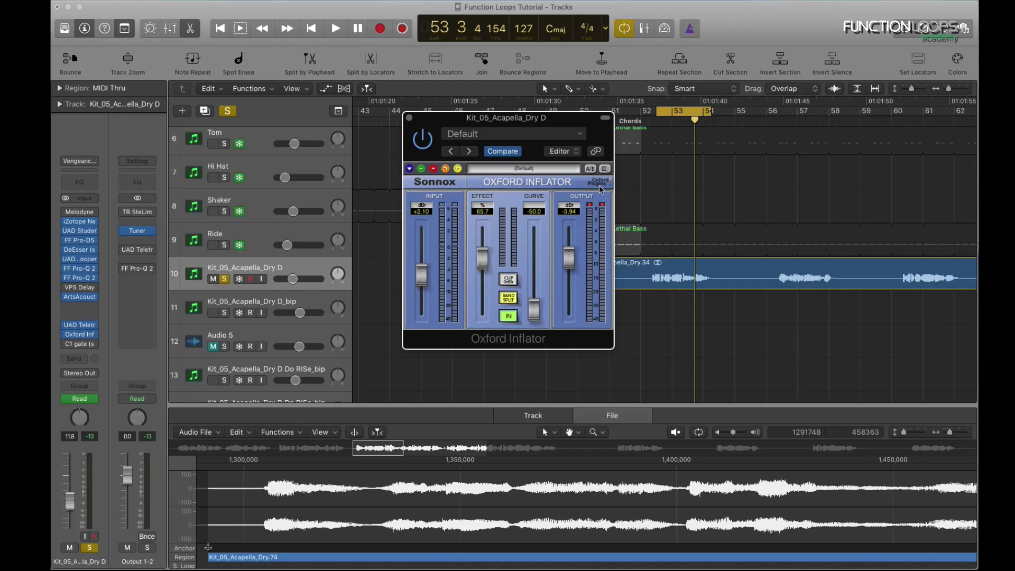
pyautogui.press('space')
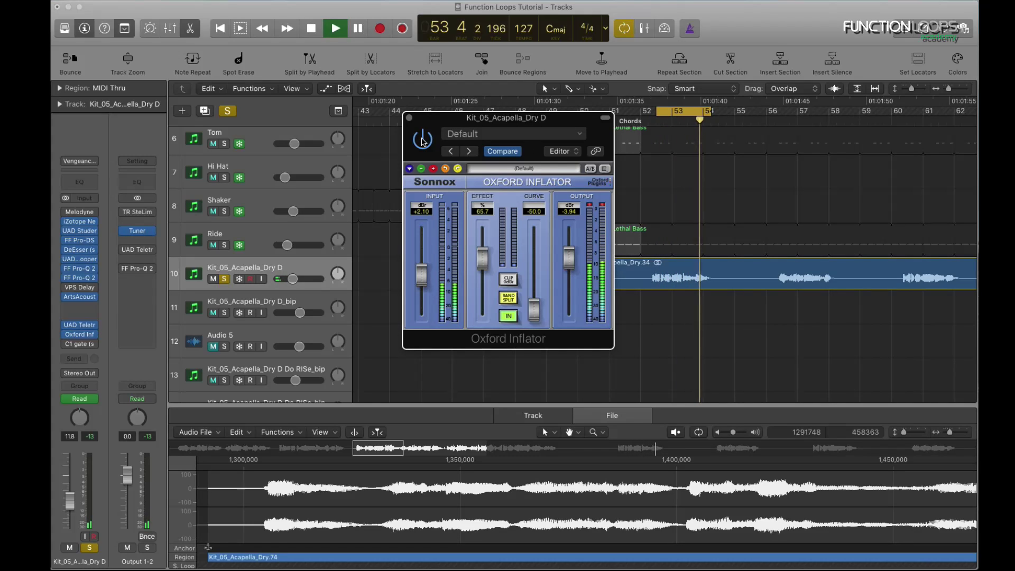
pyautogui.press('space')
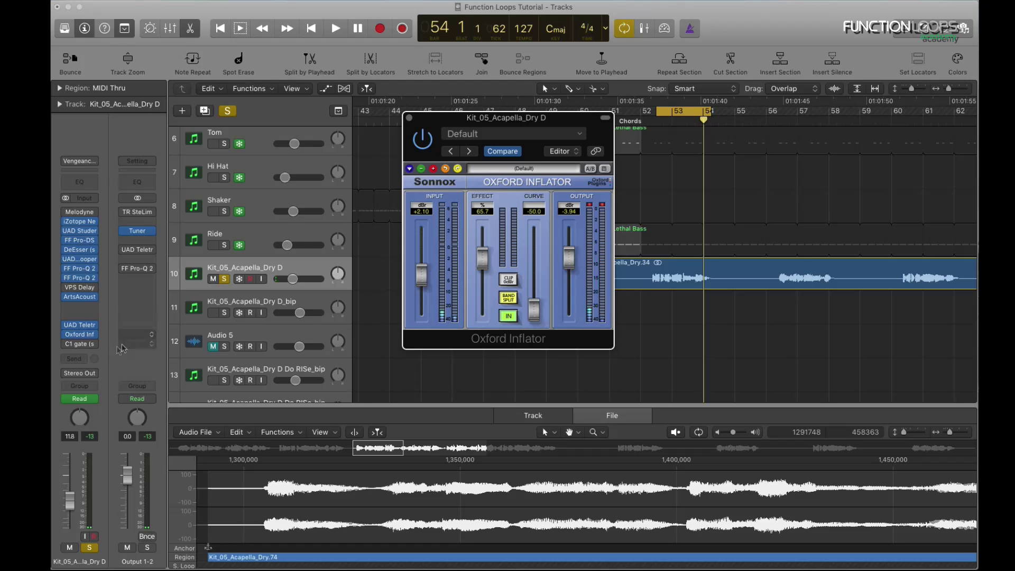
pyautogui.press('super+w')
# Open and enable the C1 gate on the acapella track and adjust its gate open and close thresholds.
pyautogui.click(79, 343)
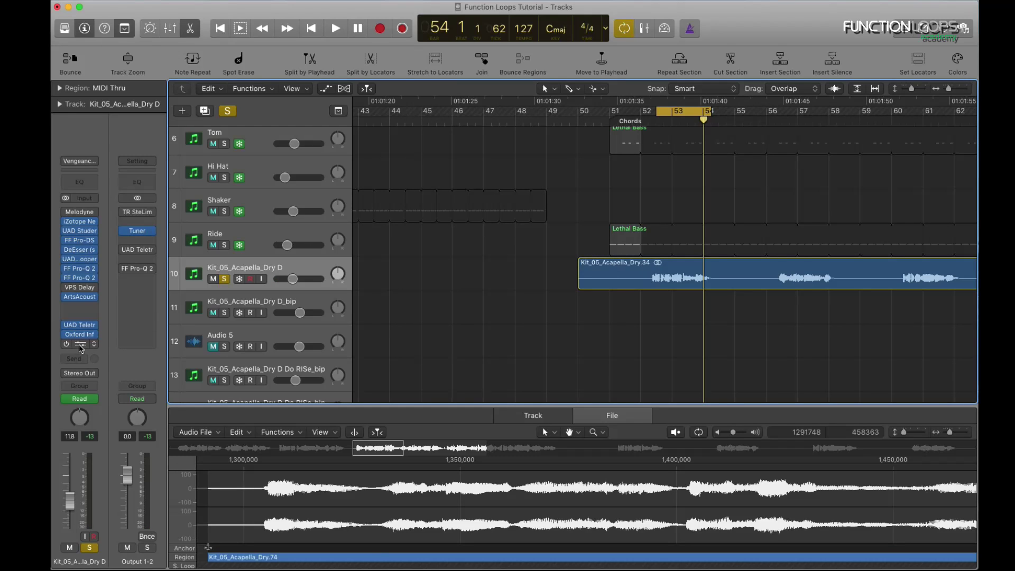
pyautogui.moveTo(277, 38); pyautogui.dragTo(584, 105)
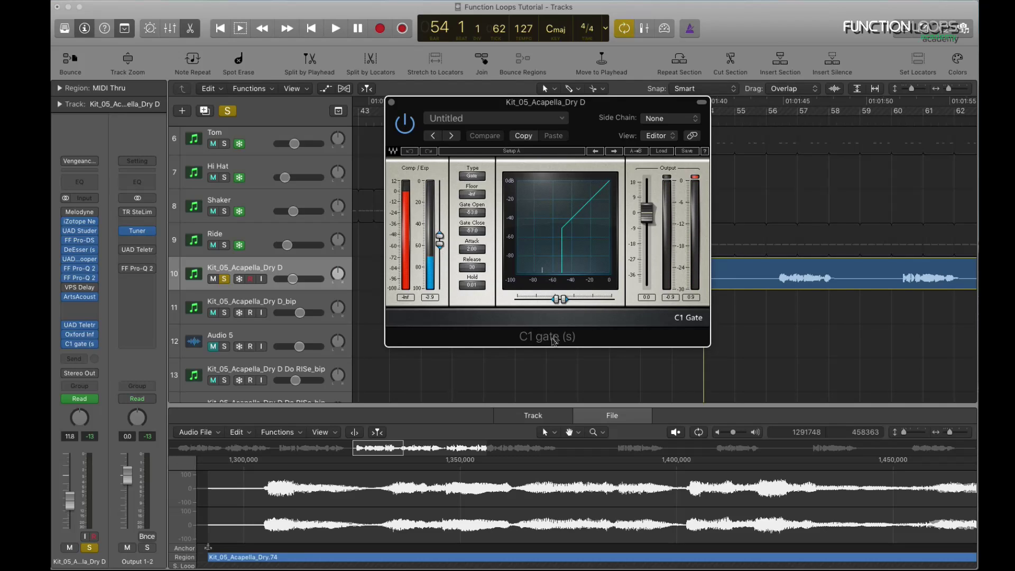
pyautogui.moveTo(440, 240); pyautogui.dragTo(439, 281)
pyautogui.moveTo(529, 300)
pyautogui.mouseDown()
pyautogui.moveTo(606, 299)
pyautogui.moveTo(539, 299)
pyautogui.mouseUp()
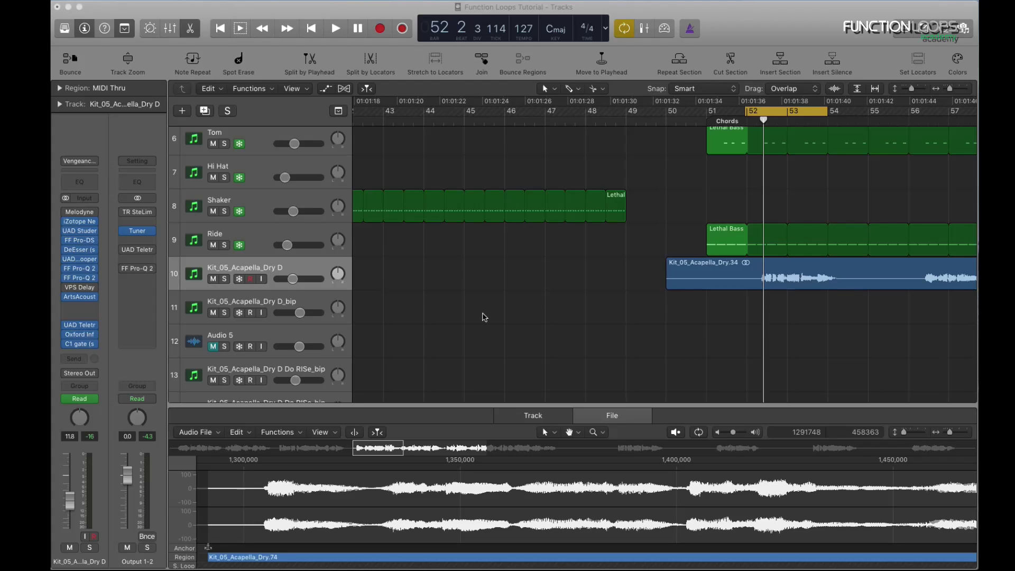
# Compare the vocal with its inserts bypassed and enabled in the full mix, then open iZotope Nectar 2 and toggle its Harmony module.
pyautogui.click(575, 325)
pyautogui.press('space')
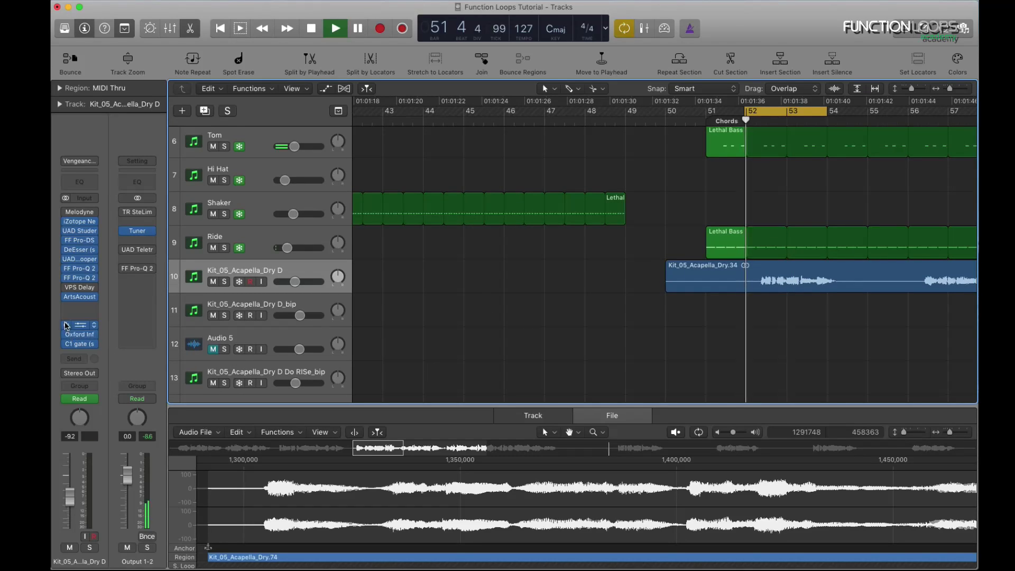
pyautogui.moveTo(67, 336); pyautogui.dragTo(66, 243)
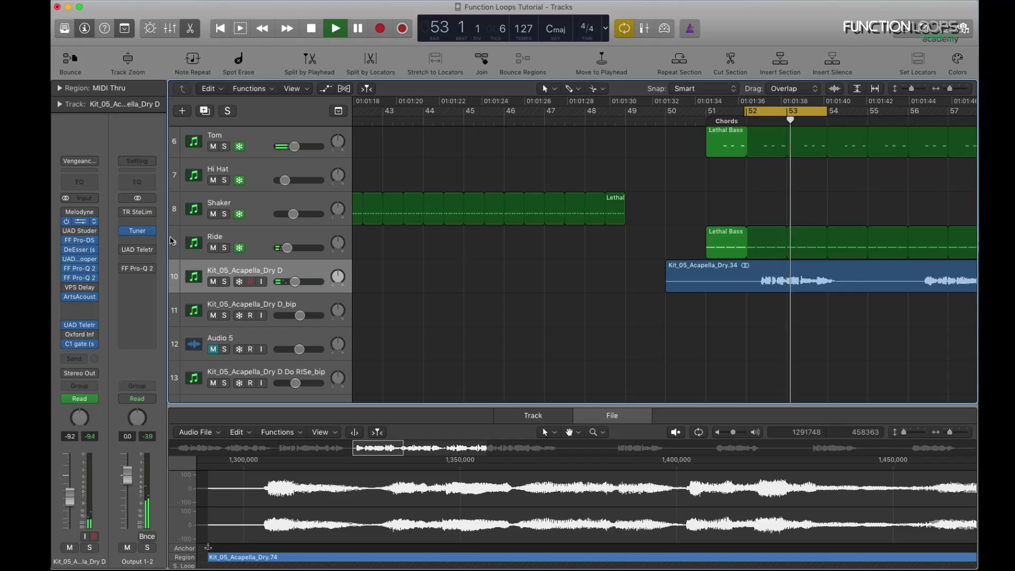
pyautogui.click(80, 222)
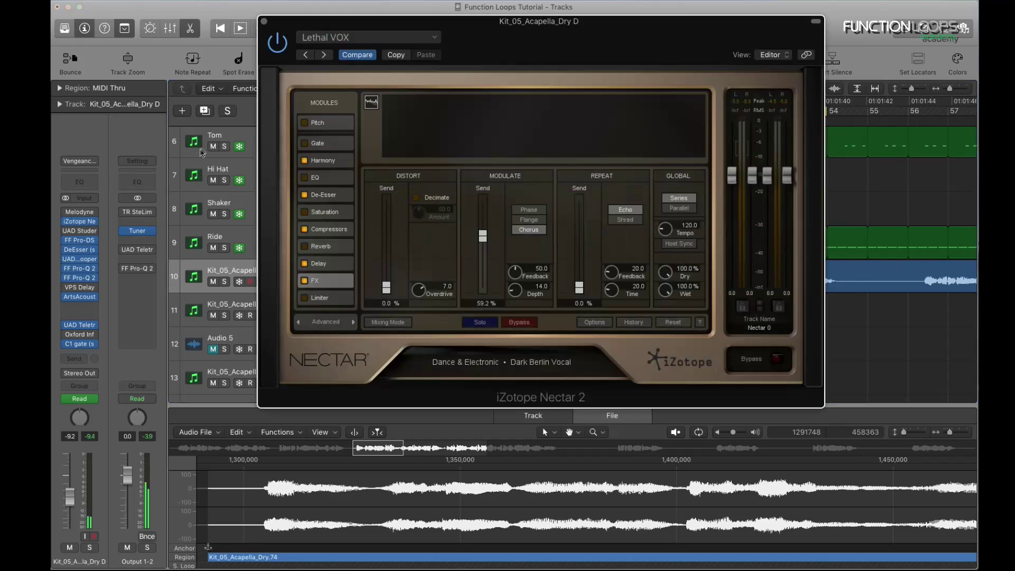
pyautogui.click(304, 160)
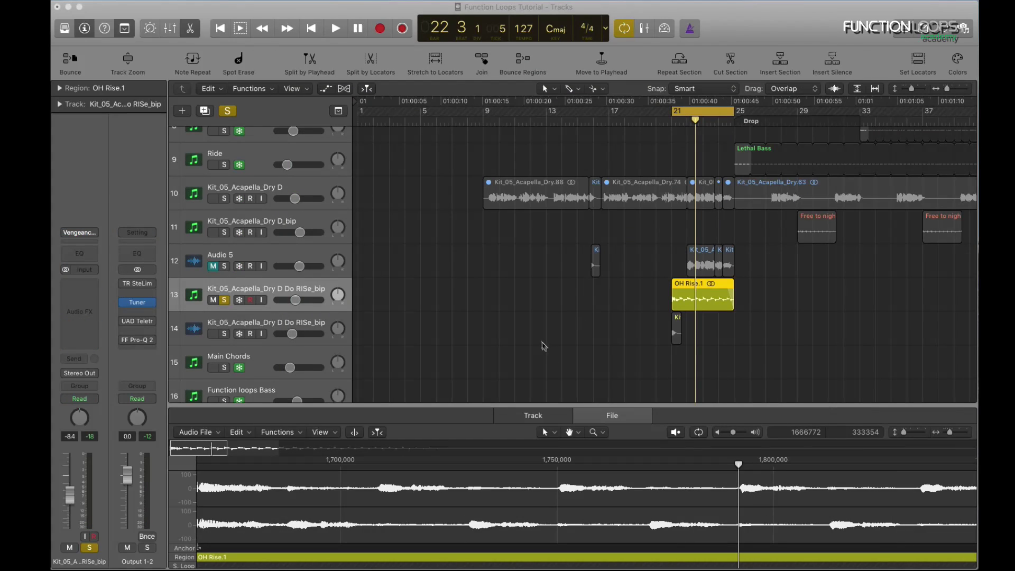
# Play the OH Rise.1 region at bar 21, toggling its track's solo to compare it alone and in the mix, then stop.
pyautogui.click(544, 347)
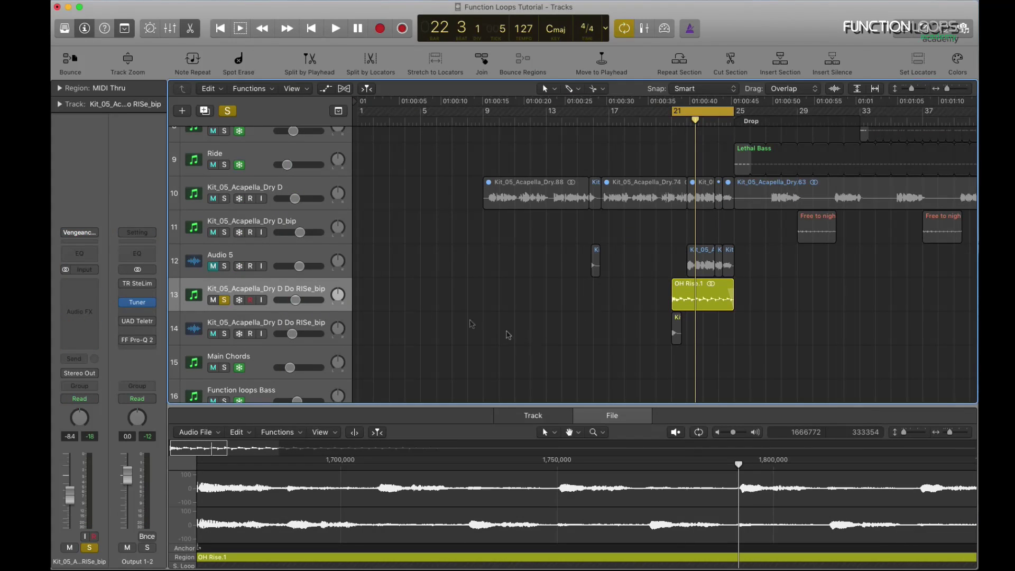
pyautogui.press('space')
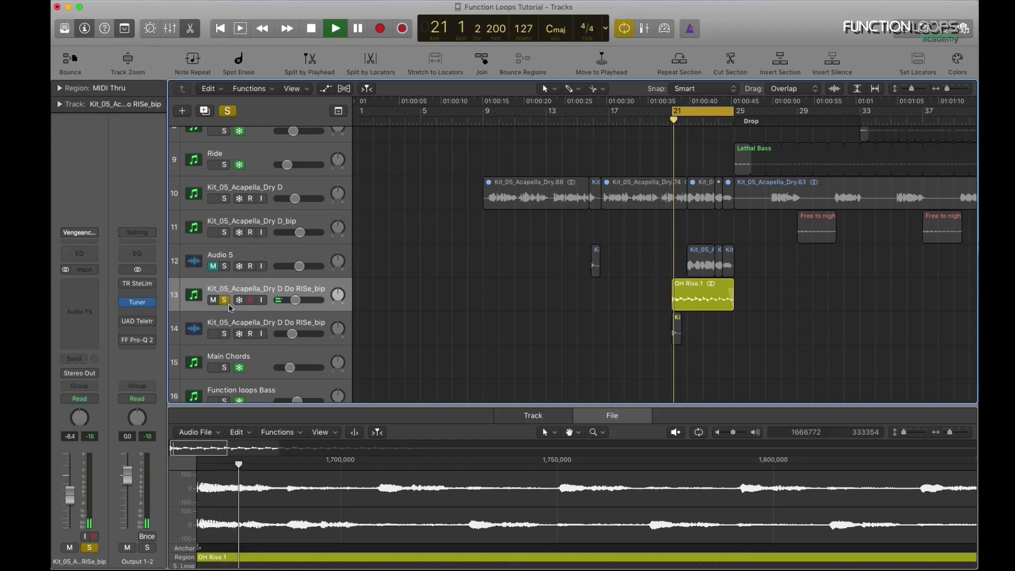
pyautogui.click(224, 300)
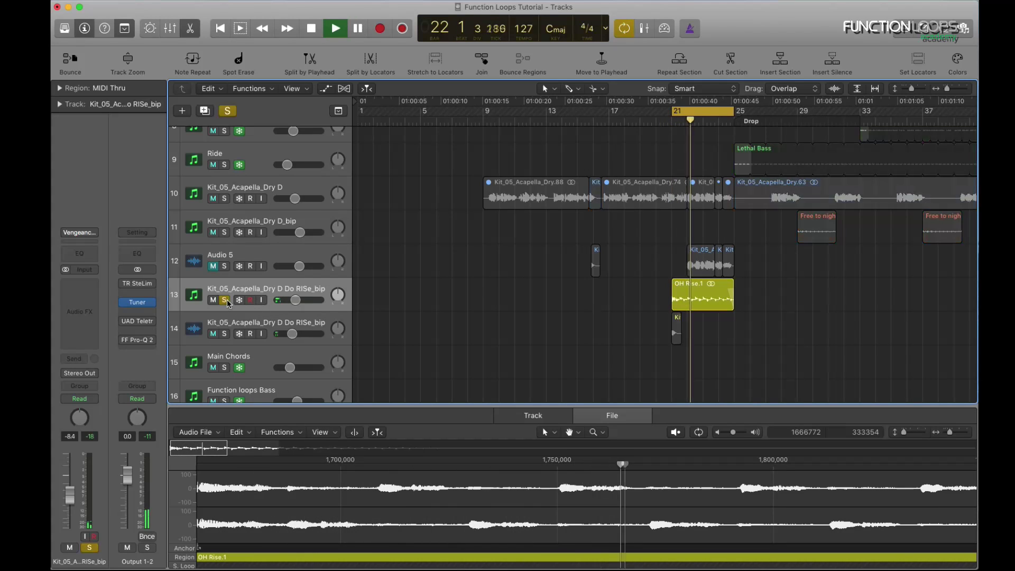
pyautogui.click(224, 299)
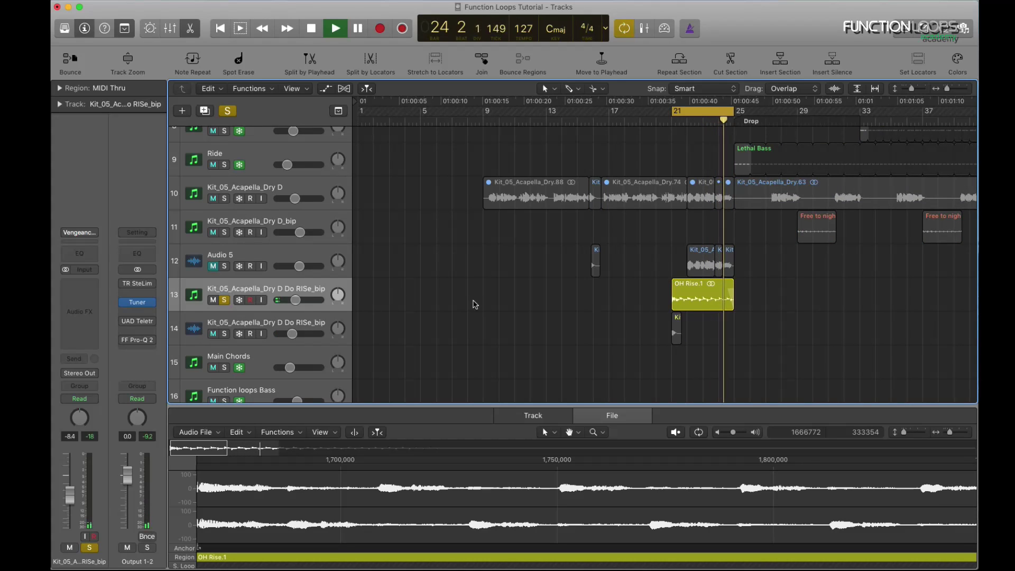
pyautogui.press('space')
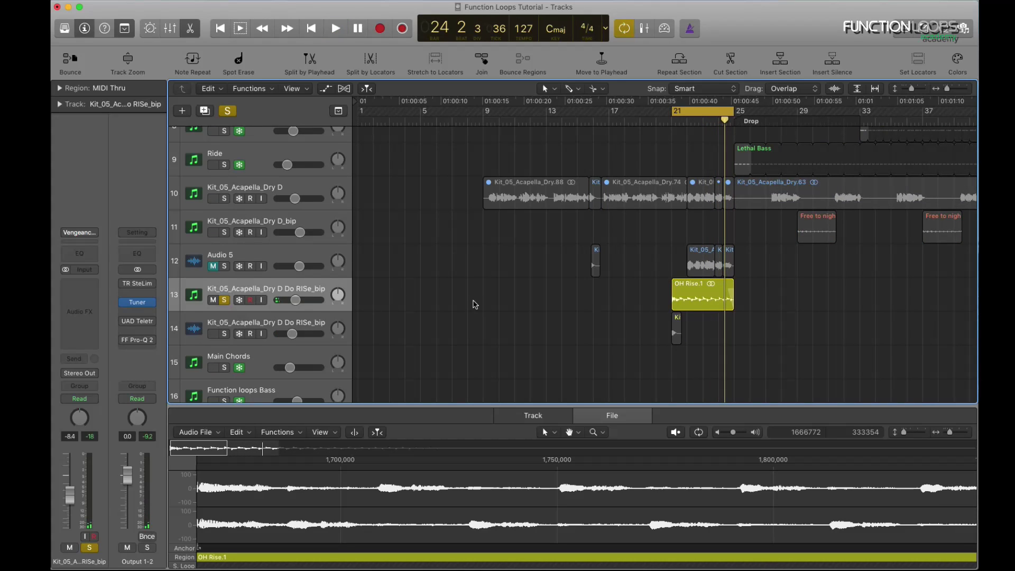
# Select and solo the Kit_05_Acapella_Dry D track, then open and enable its VPS Delay.
pyautogui.click(292, 189)
pyautogui.click(226, 198)
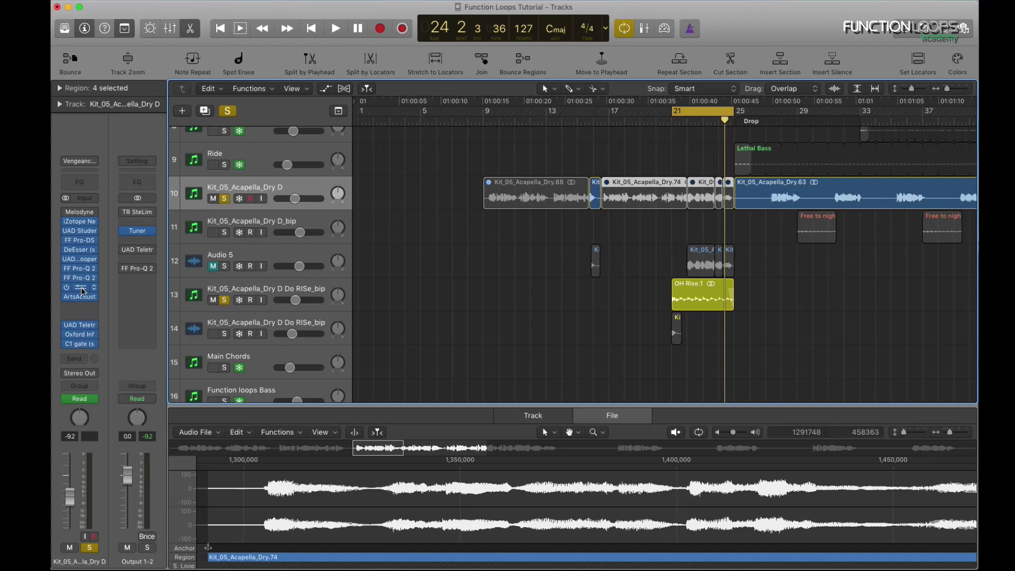
pyautogui.click(82, 288)
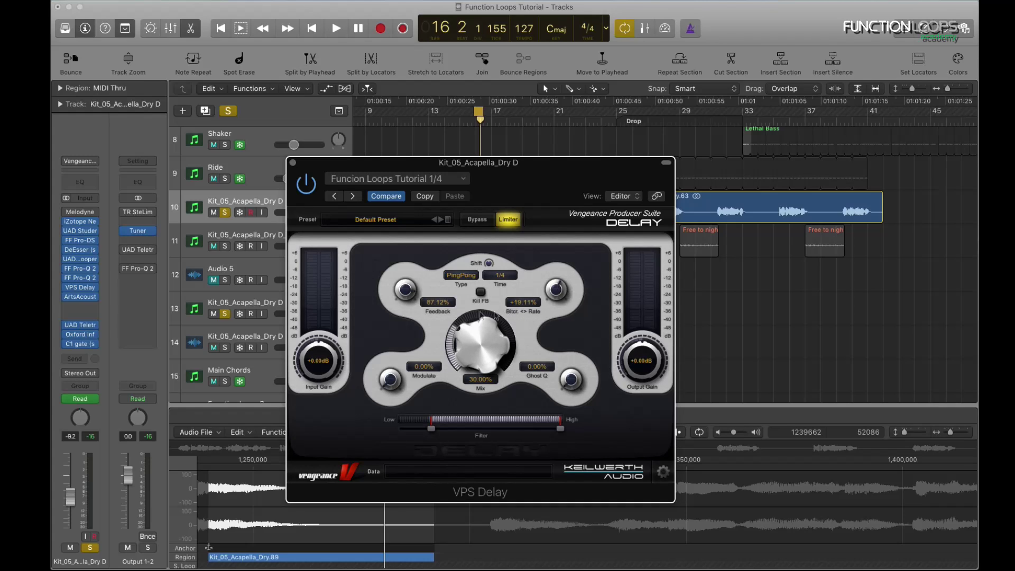
# Extend the cycle range to bar 21 and loop the vocal with the VPS Delay window moved clear of the regions.
pyautogui.moveTo(495, 165); pyautogui.dragTo(573, 167)
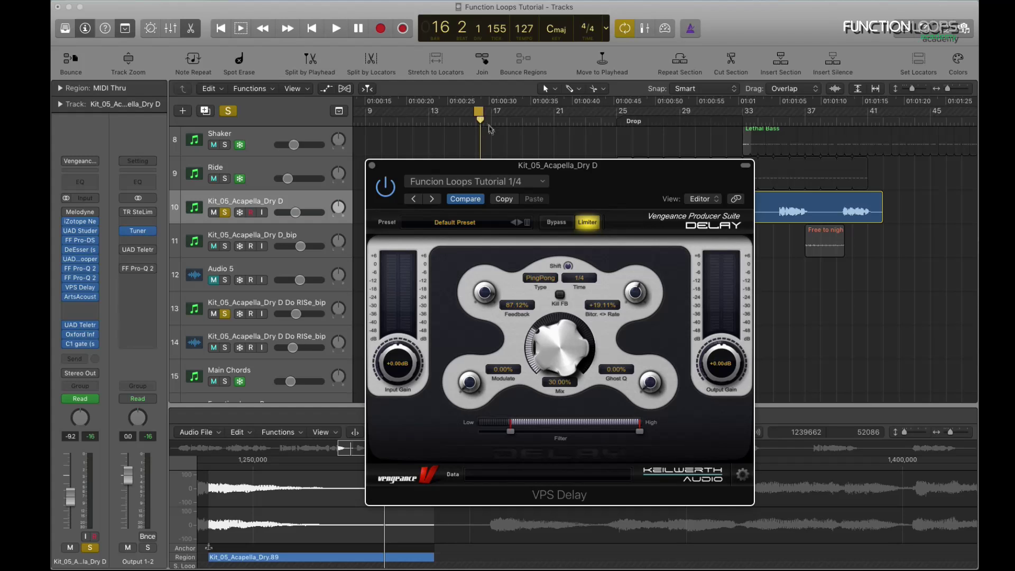
pyautogui.moveTo(482, 114); pyautogui.dragTo(554, 113)
pyautogui.press('space')
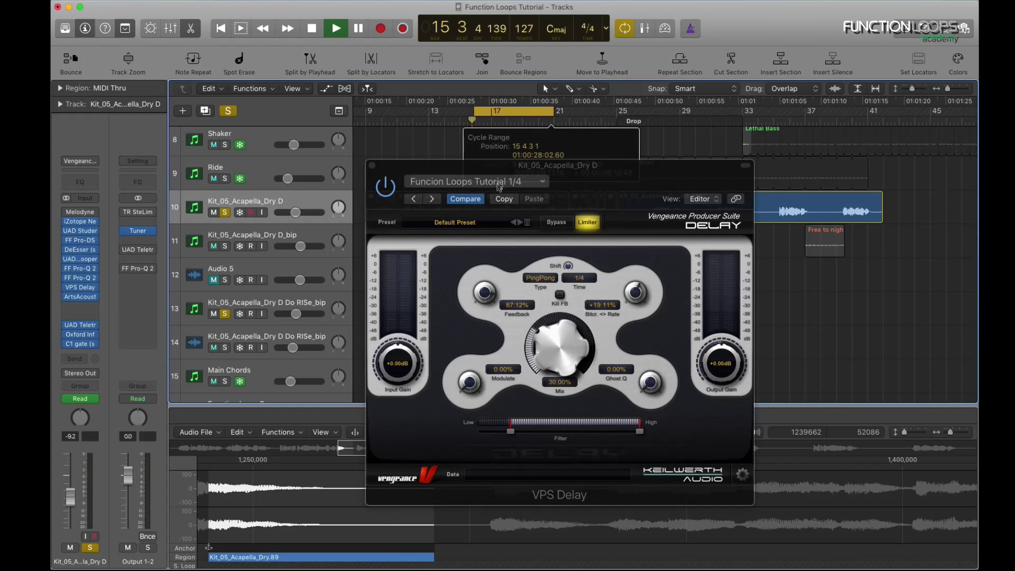
pyautogui.moveTo(499, 167); pyautogui.dragTo(736, 144)
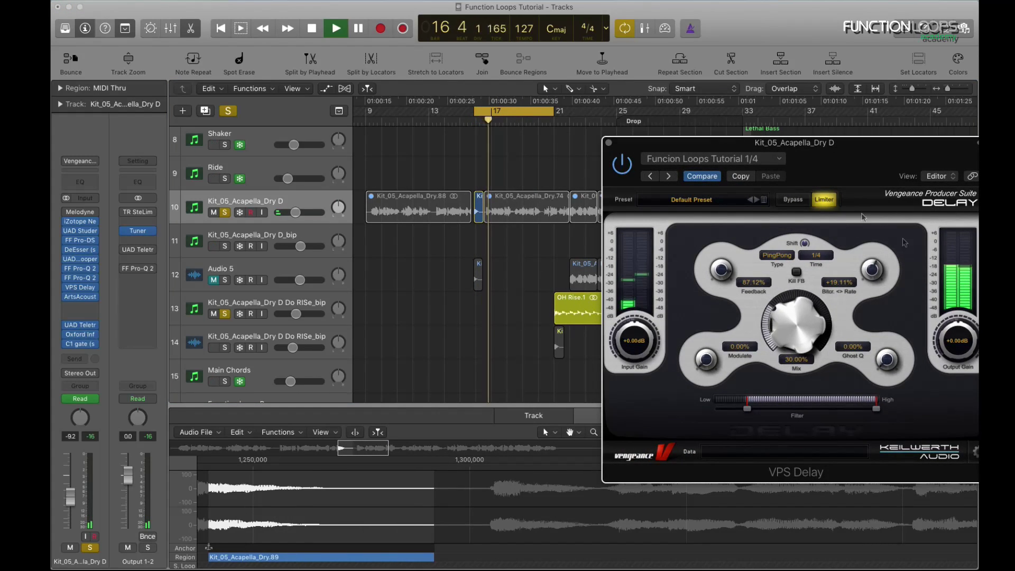
# Adjust the VPS Delay's Feedback, restart the loop, set the Lofi amount to +27.50%, and close the plug-in.
pyautogui.moveTo(721, 270); pyautogui.dragTo(723, 226)
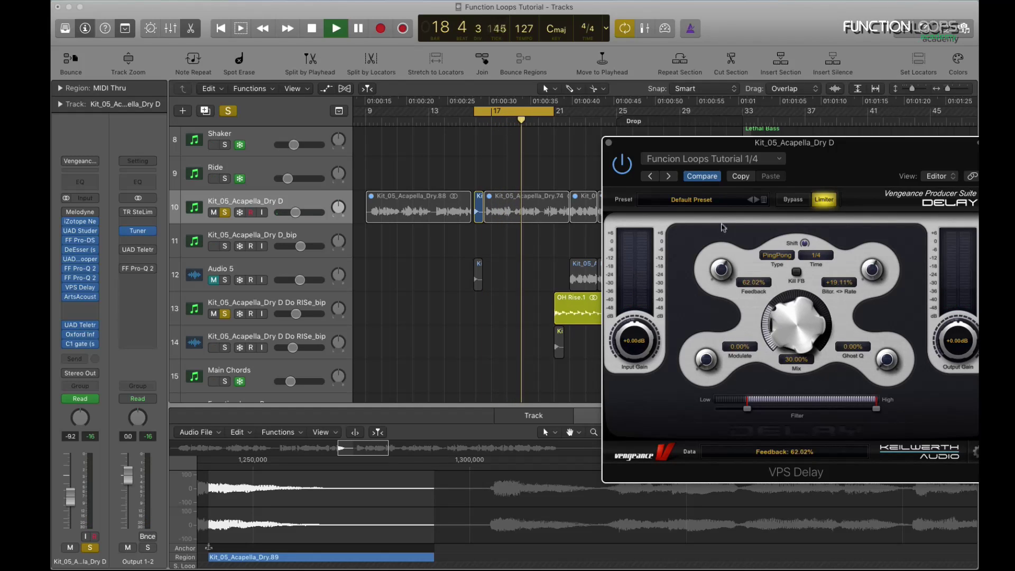
pyautogui.press('space')
pyautogui.press('space')
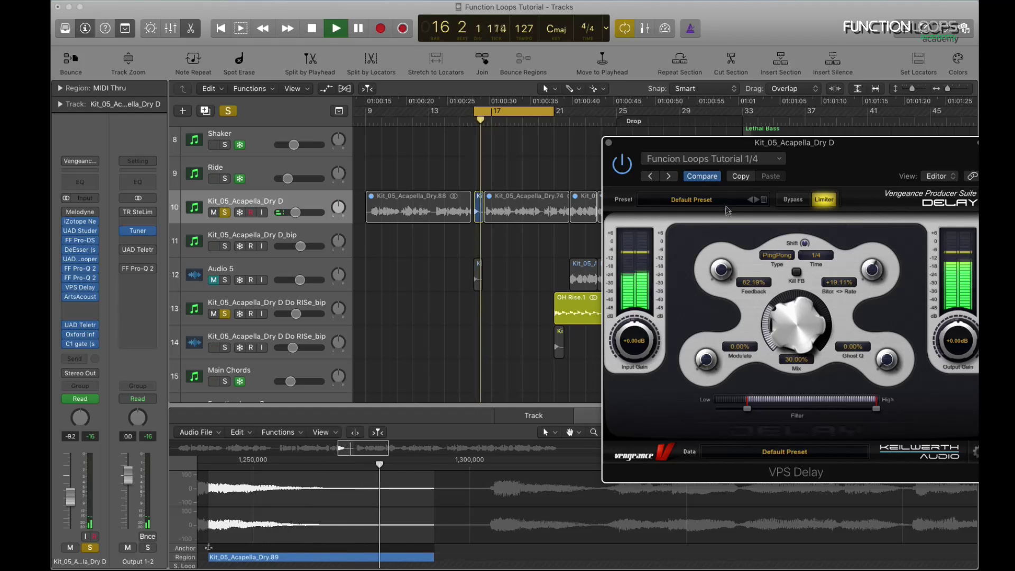
pyautogui.moveTo(872, 270); pyautogui.dragTo(873, 268)
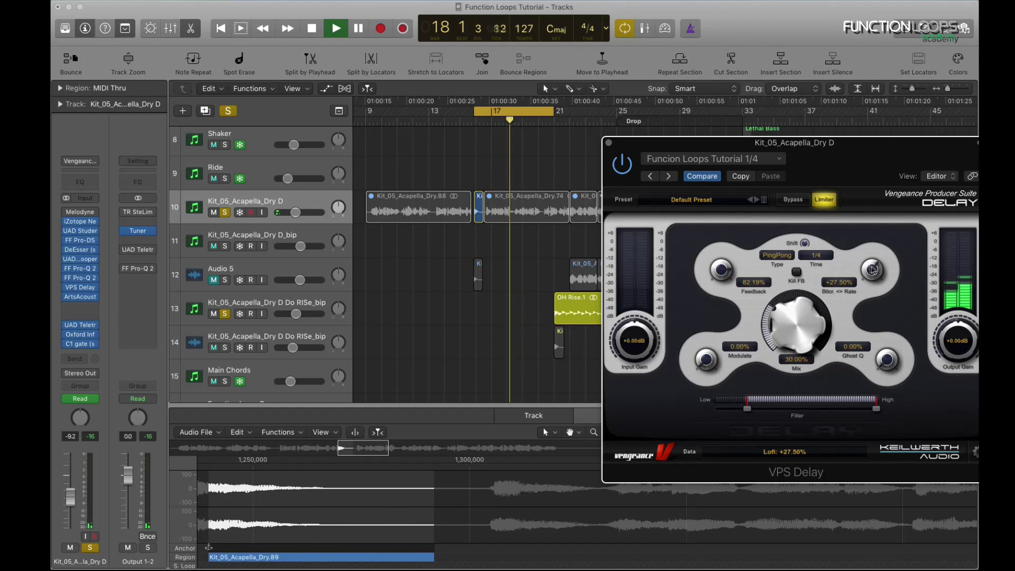
pyautogui.click(608, 142)
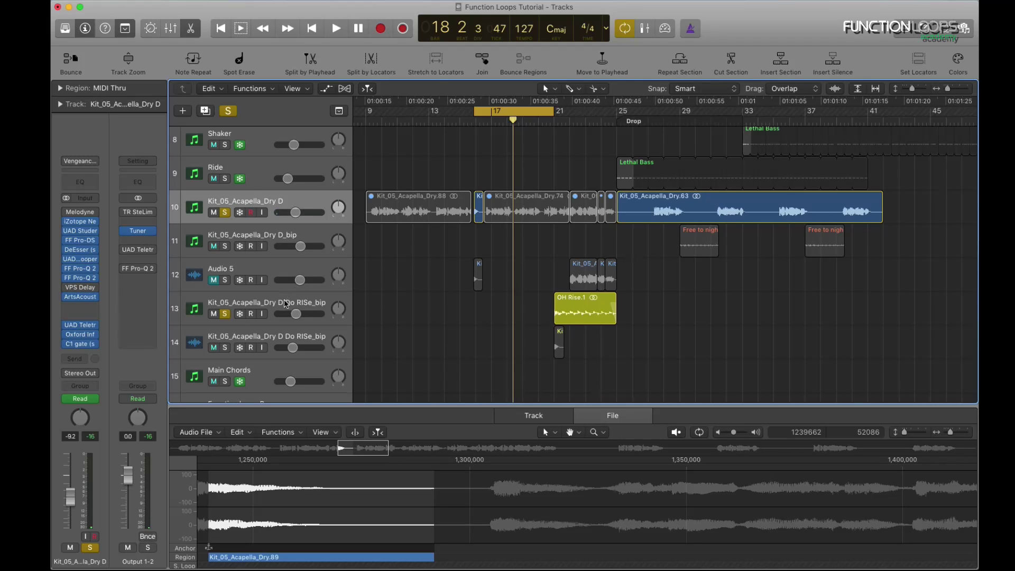
# Insert SoundShifter Pitch (s) in the vocal's empty insert slot, move its window clear, and raise the Ratio during playback.
pyautogui.click(87, 313)
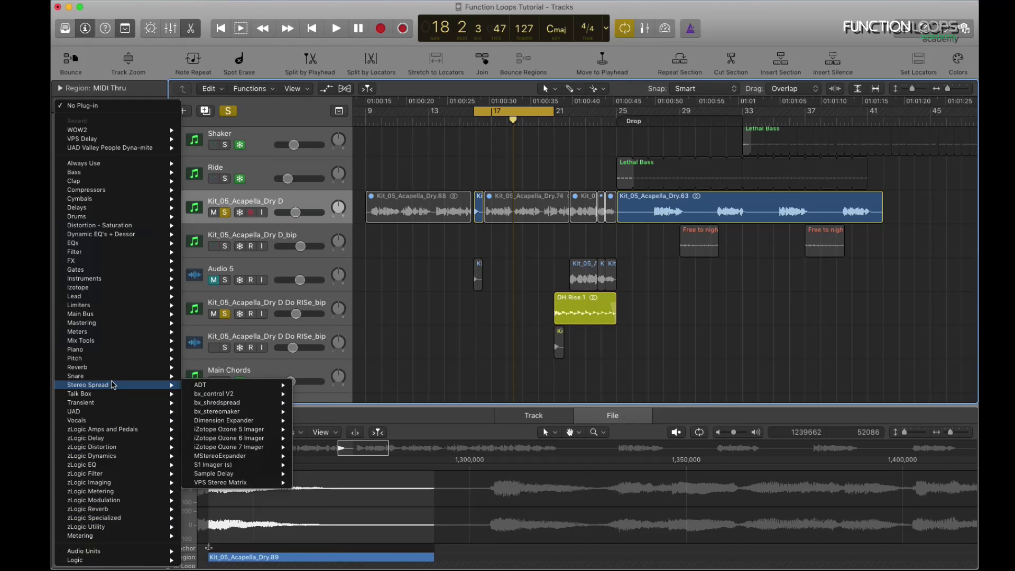
pyautogui.moveTo(172, 358)
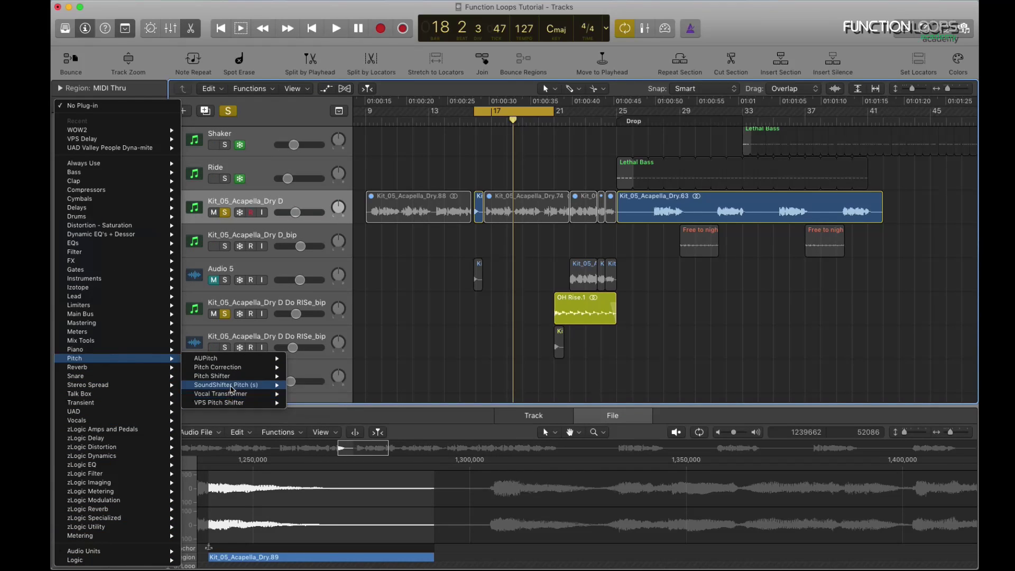
pyautogui.click(306, 385)
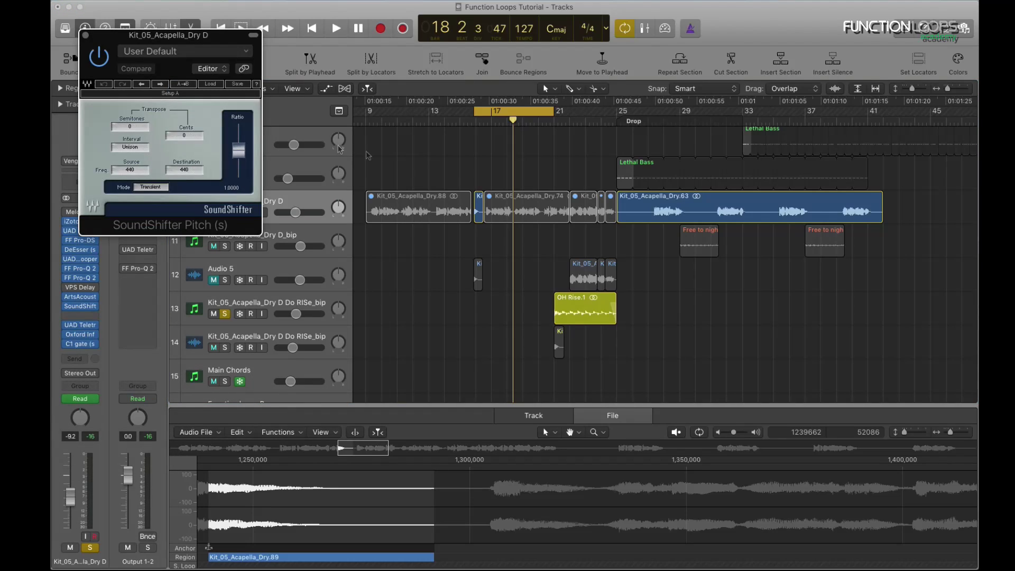
pyautogui.moveTo(177, 44); pyautogui.dragTo(417, 76)
pyautogui.press('space')
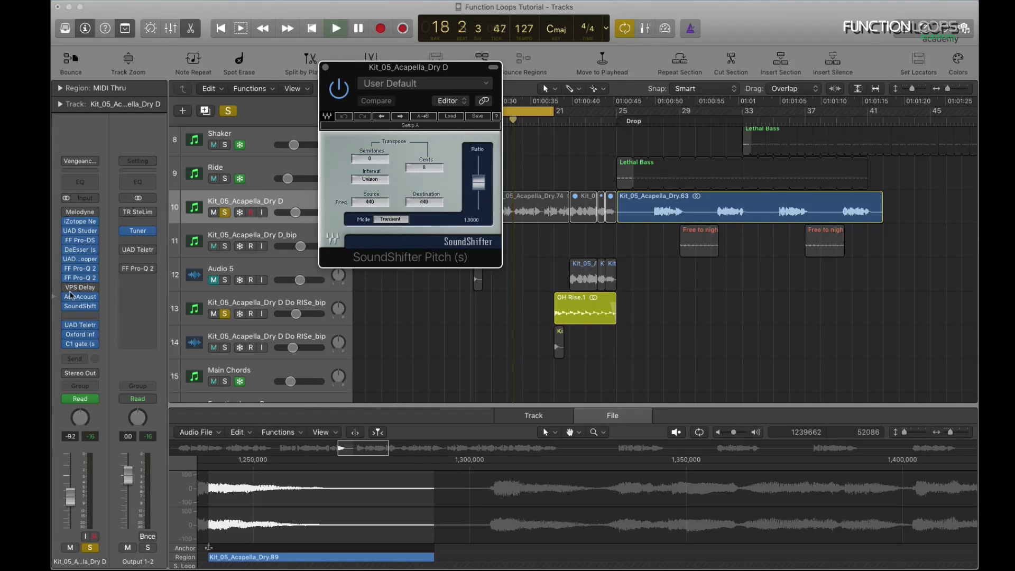
pyautogui.moveTo(478, 176); pyautogui.dragTo(478, 164)
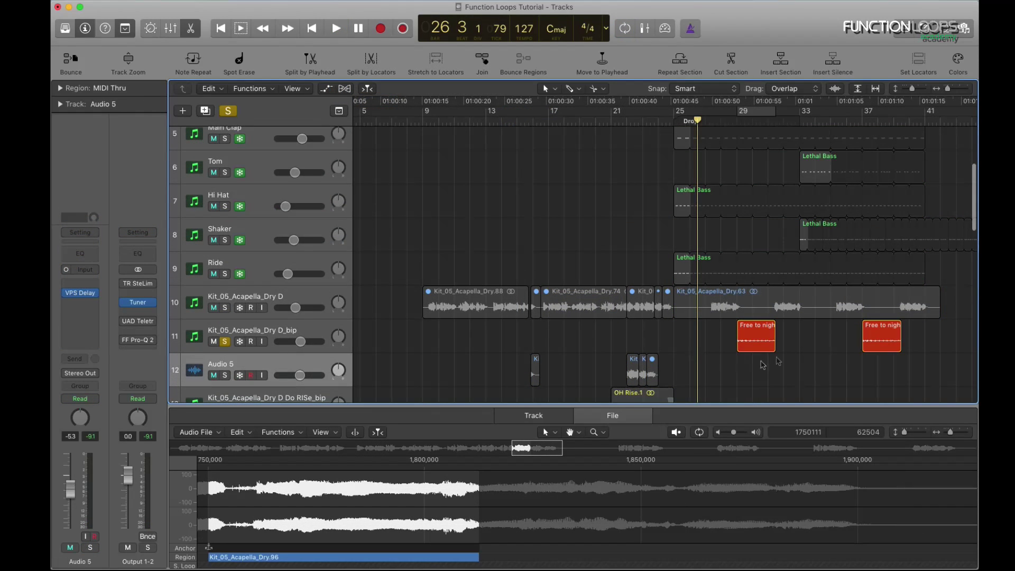
# Play the Free to night region at bar 29, toggling its track's solo to compare it alone and in the mix.
pyautogui.click(748, 338)
pyautogui.hotkey('shift', 'space')
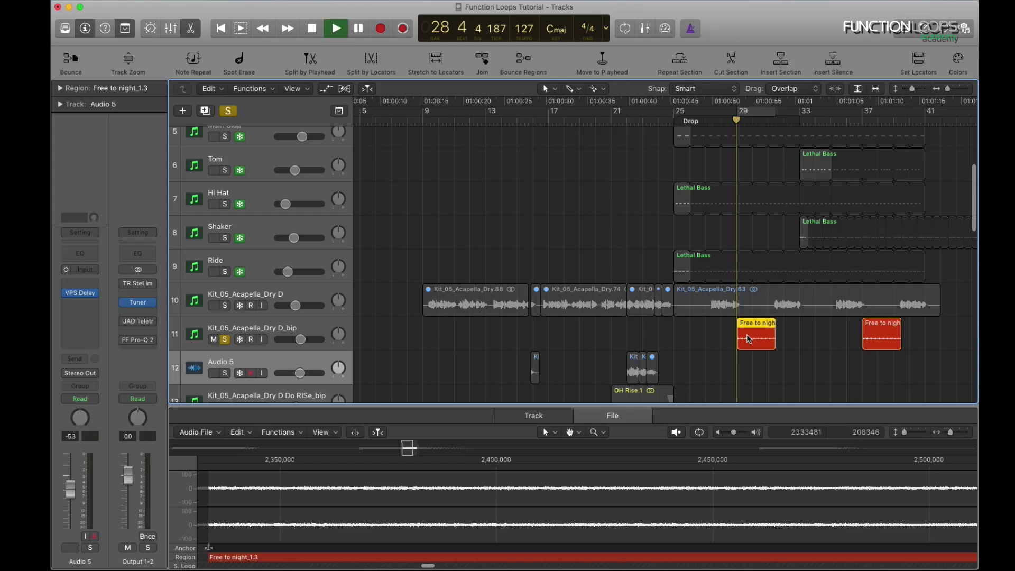
pyautogui.click(224, 341)
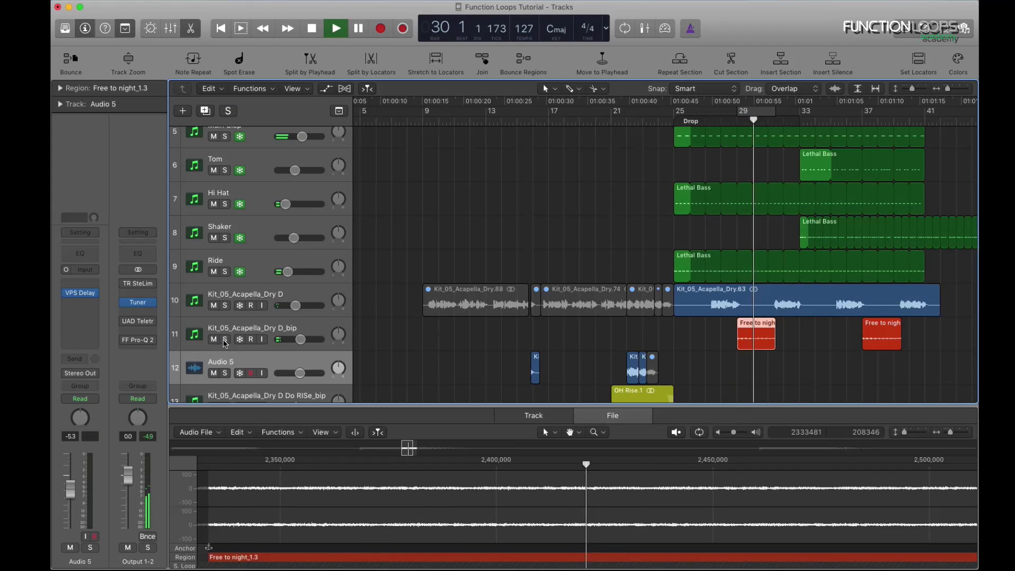
pyautogui.click(224, 341)
pyautogui.click(224, 341)
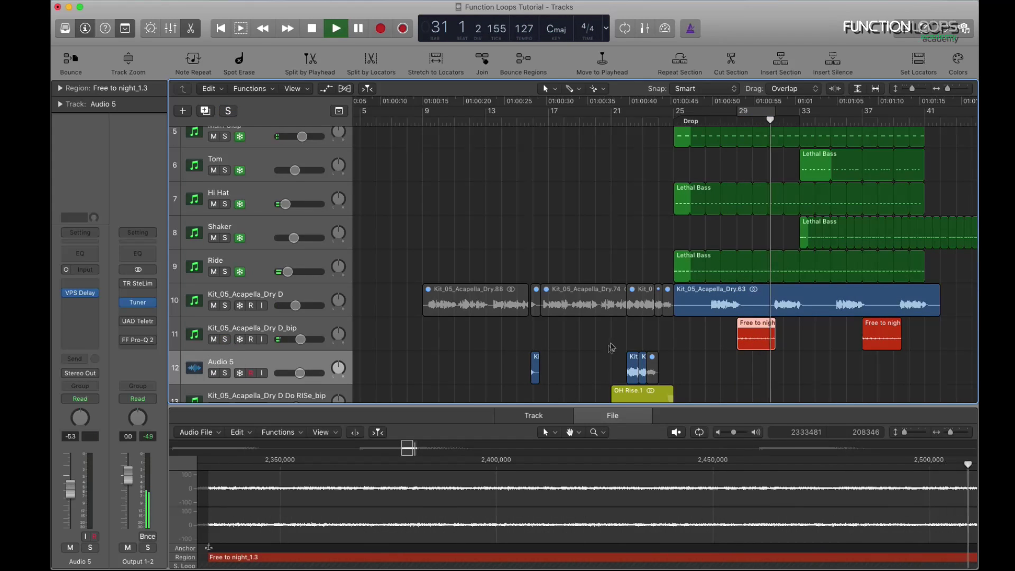
# Select the short vocal regions on the Audio 5 track around bars 22 to 24, play them soloed, and stop.
pyautogui.scroll(-2, 607, 338)
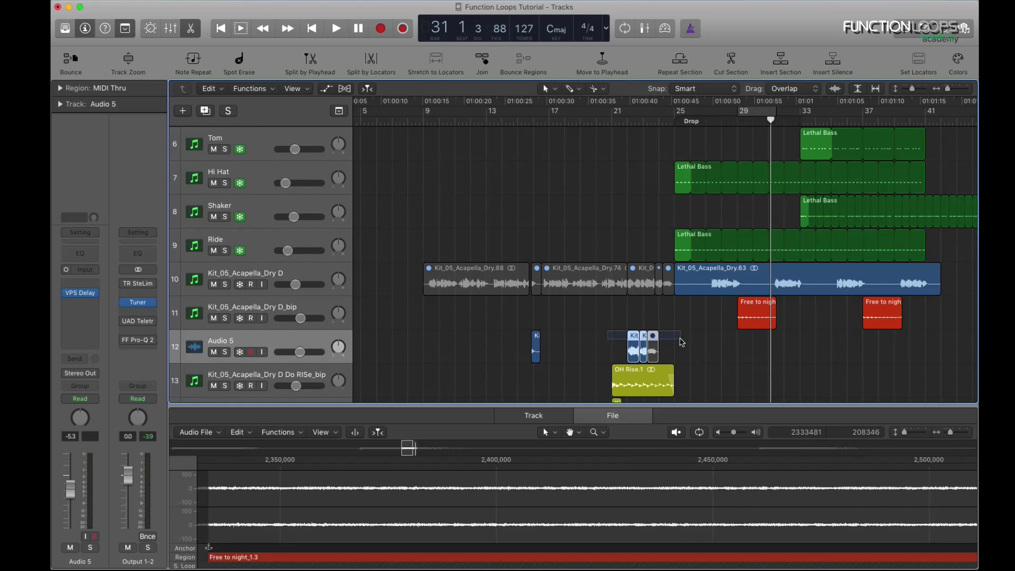
pyautogui.moveTo(680, 341); pyautogui.dragTo(681, 341)
pyautogui.press('space')
pyautogui.click(232, 353)
pyautogui.click(226, 352)
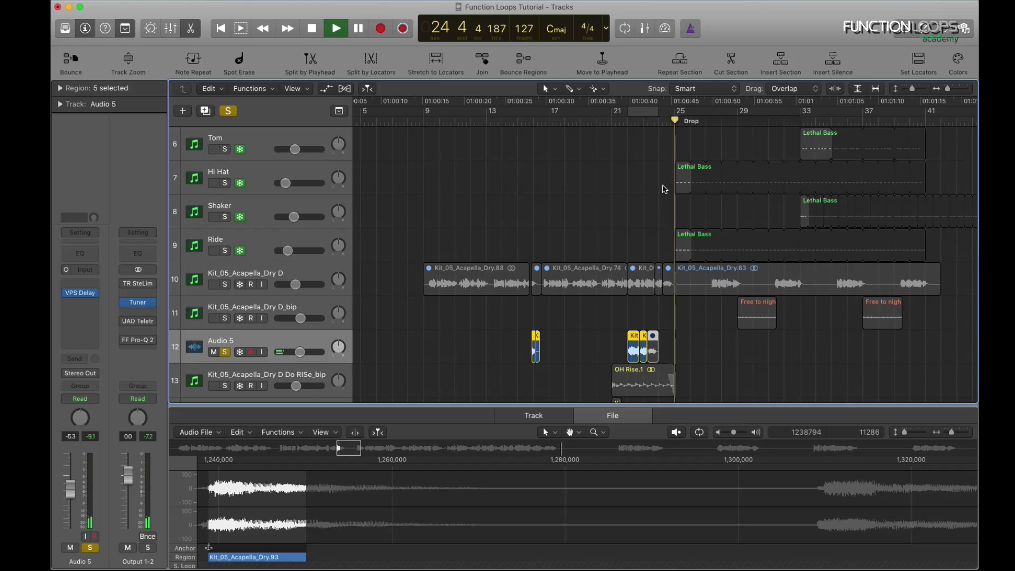
pyautogui.press('space')
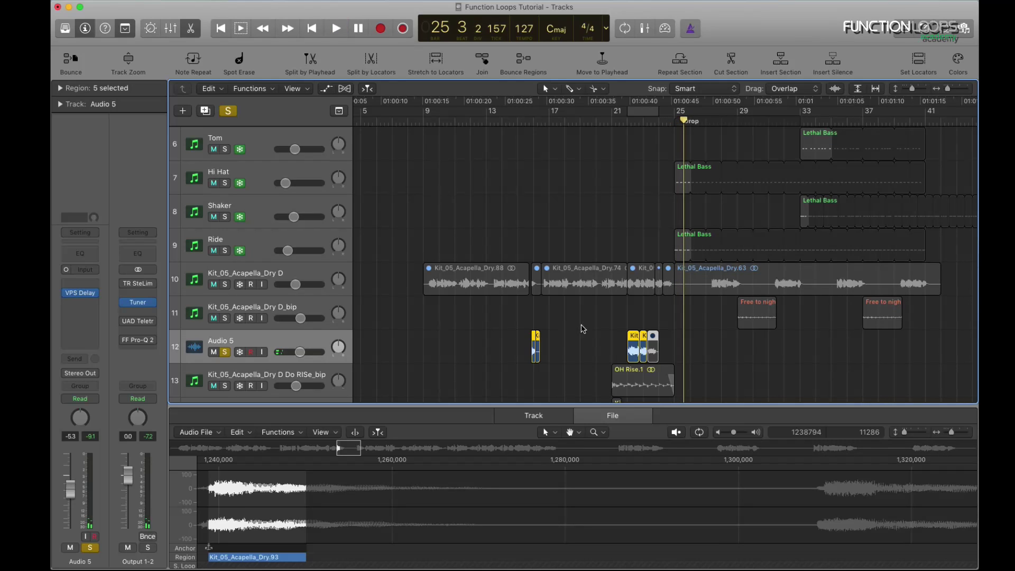
# Extend the start of the bar 29 Free to night region back to bar 22 and play it soloed from there.
pyautogui.click(740, 313)
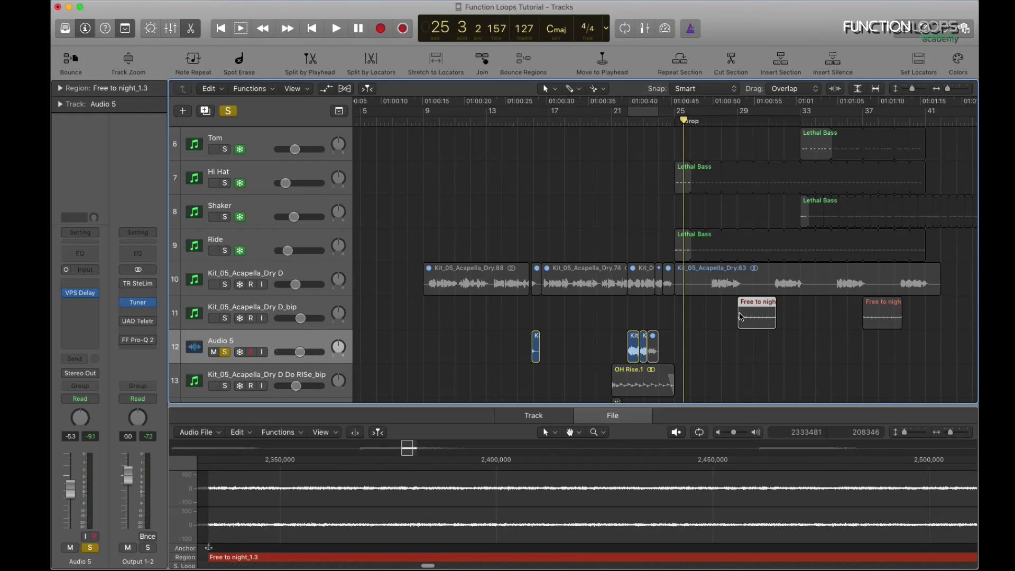
pyautogui.moveTo(708, 318); pyautogui.dragTo(629, 318)
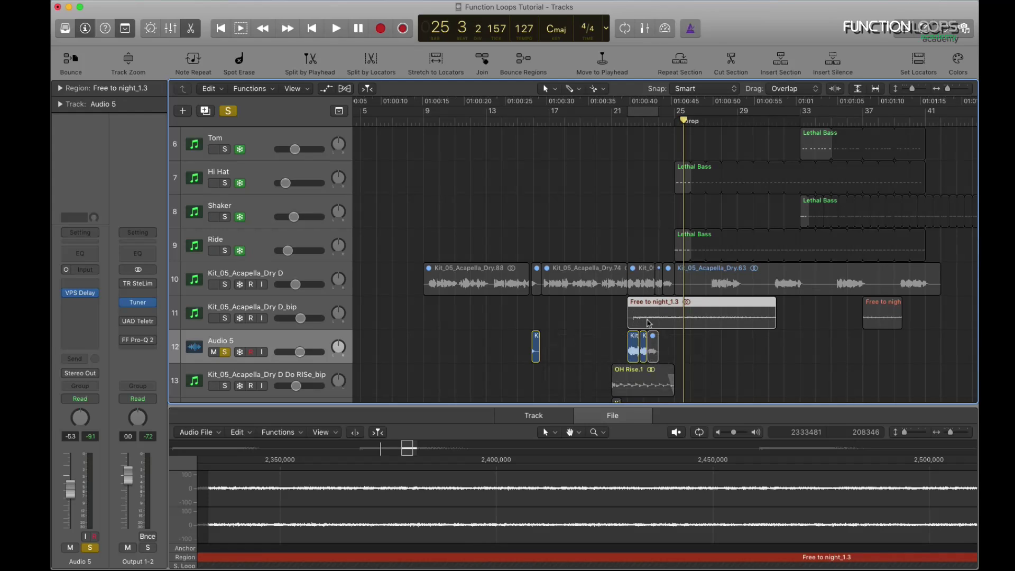
pyautogui.click(225, 319)
pyautogui.press('space')
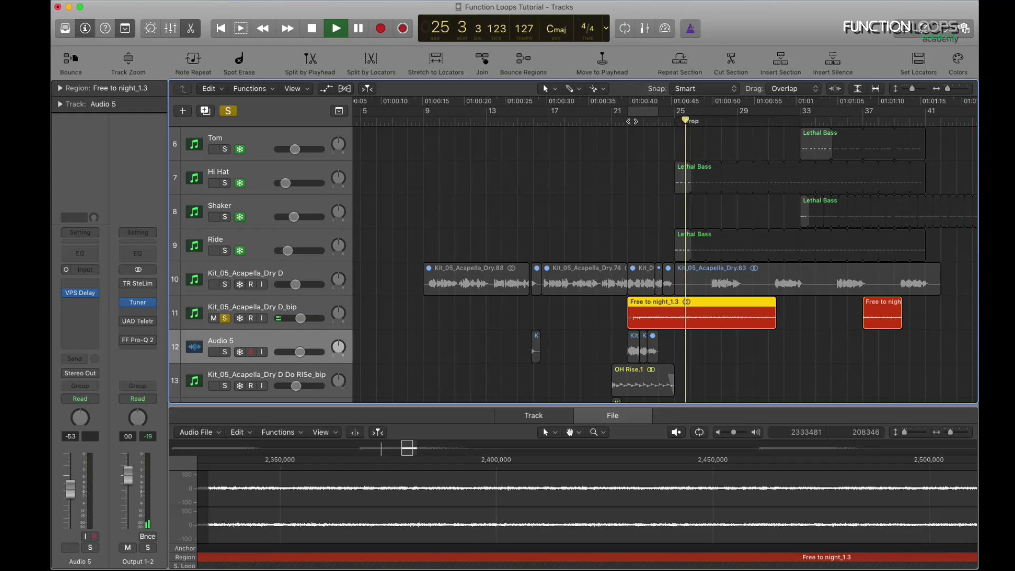
pyautogui.click(627, 121)
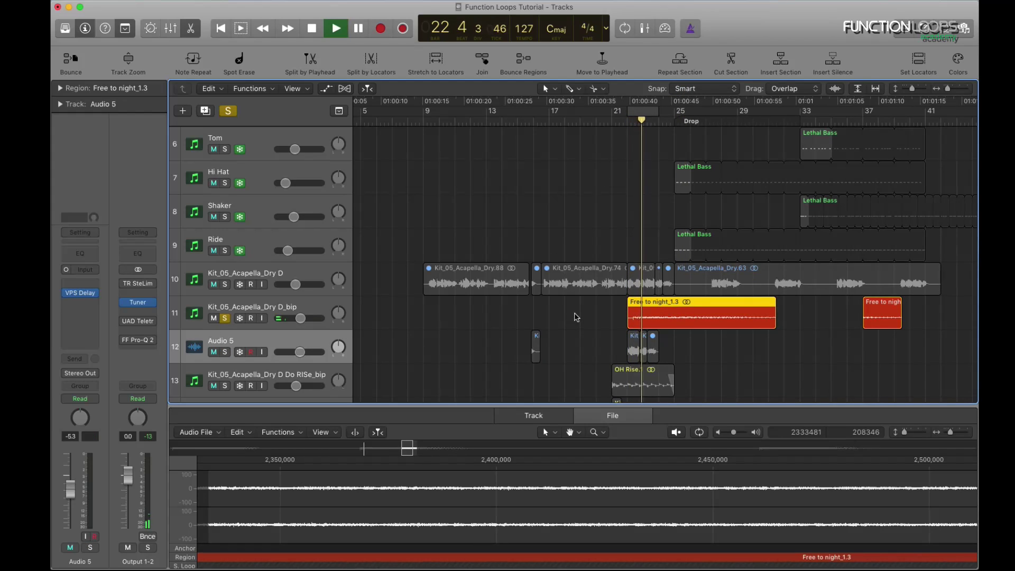